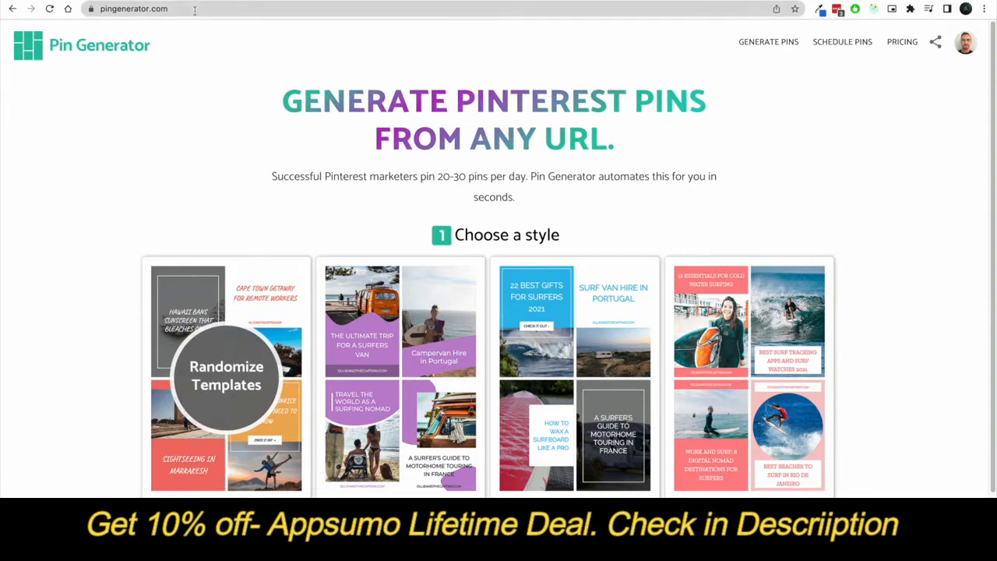
- Choose the Randomize Templates style for the pins
scroll(269, 237, "down", 1)
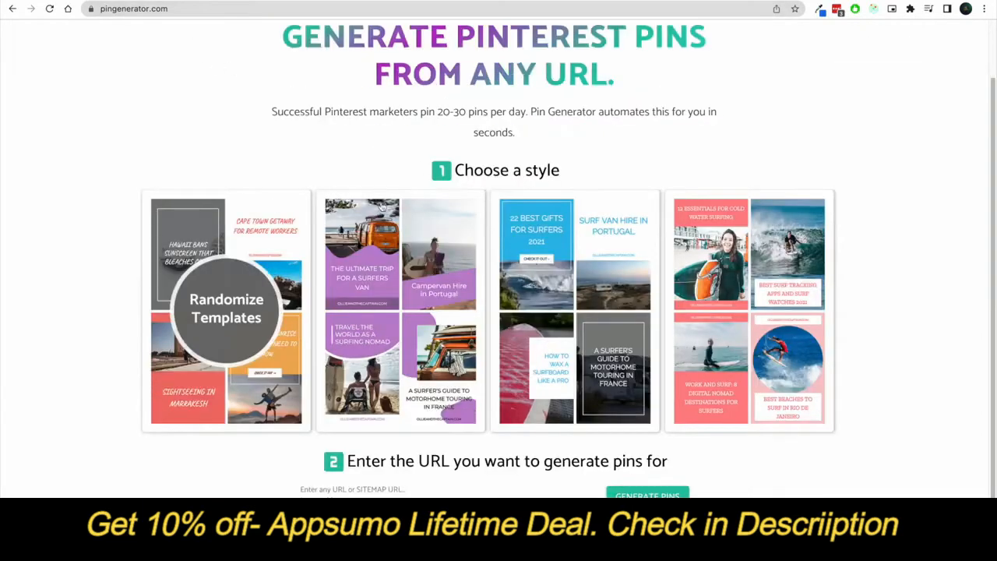
scroll(432, 272, "up", 1)
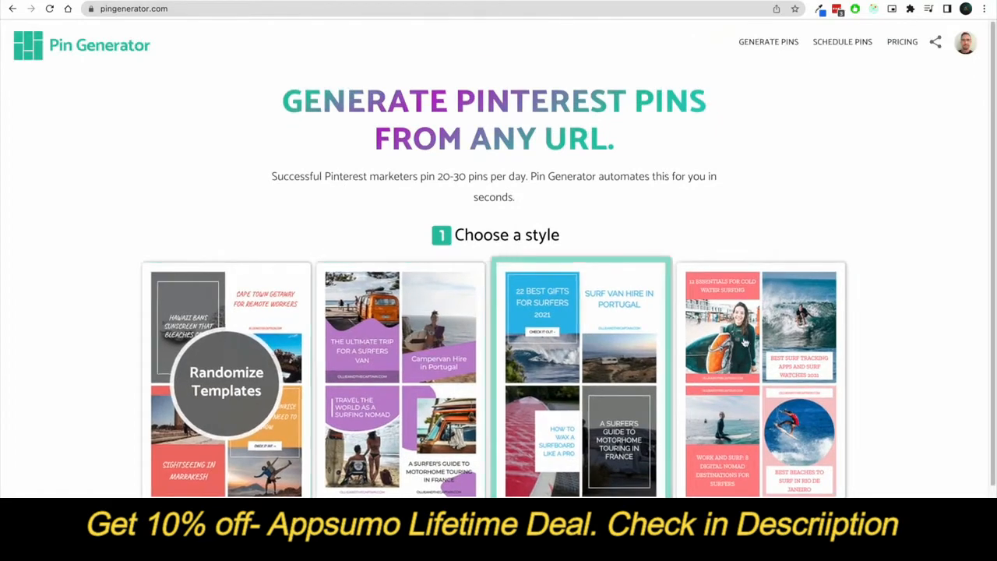
scroll(414, 215, "down", 1)
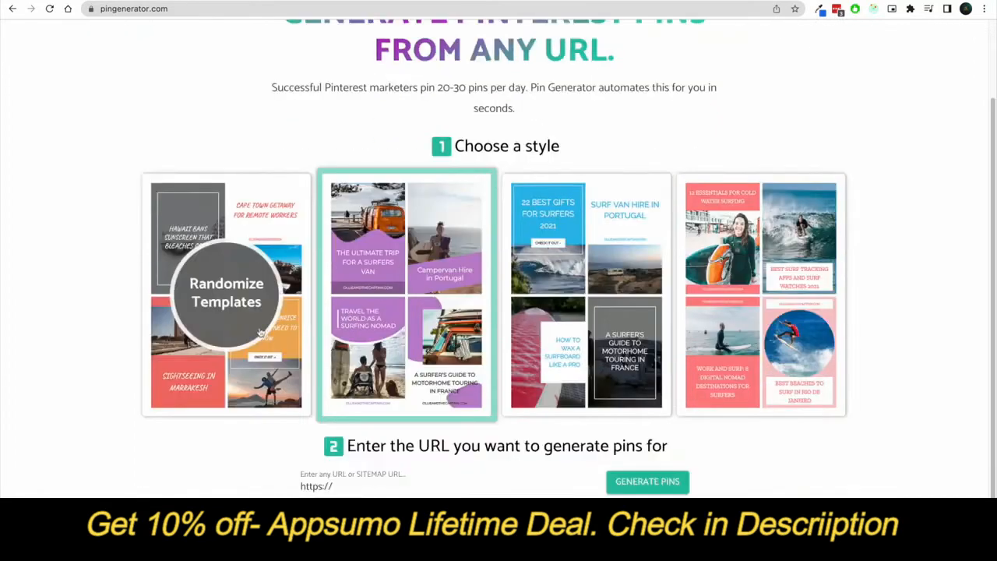
left_click(248, 255)
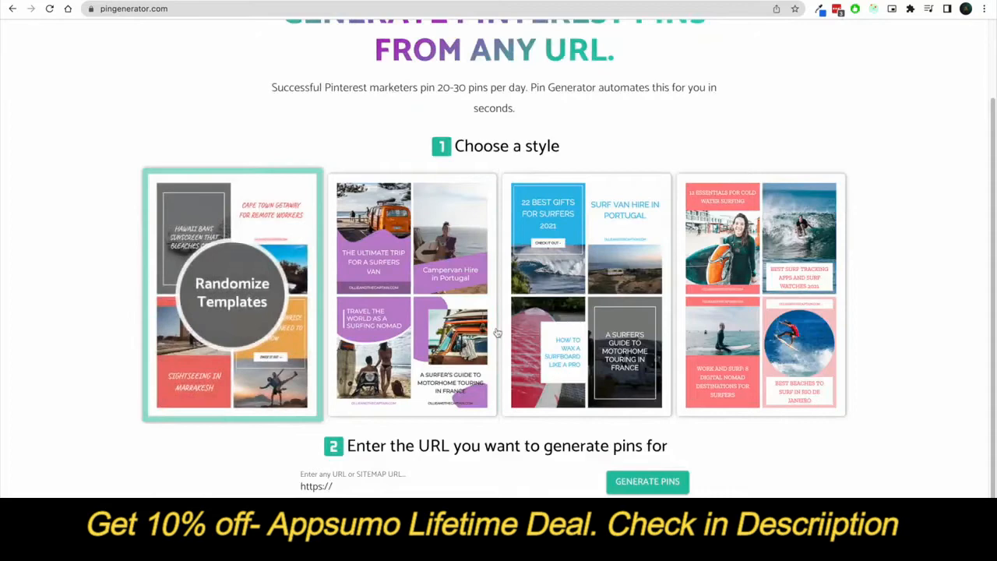
left_click(432, 483)
left_click(237, 493)
left_click(427, 489)
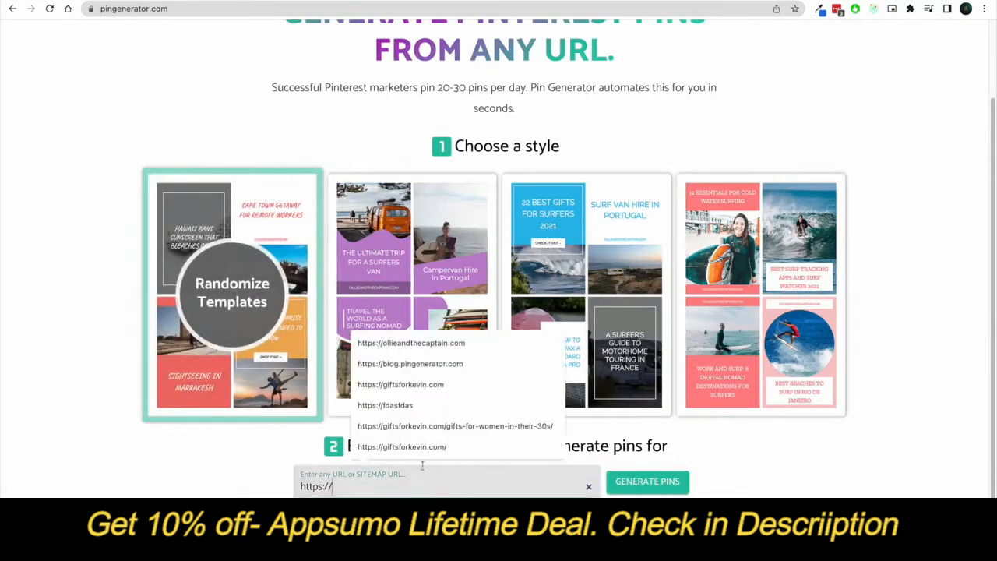
left_click(433, 347)
left_click(663, 484)
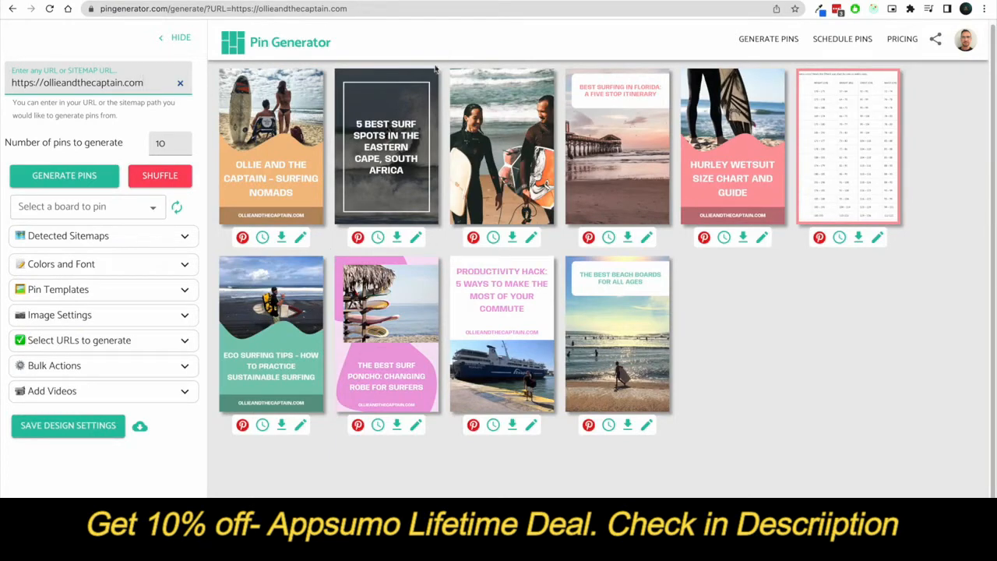
left_click(753, 335)
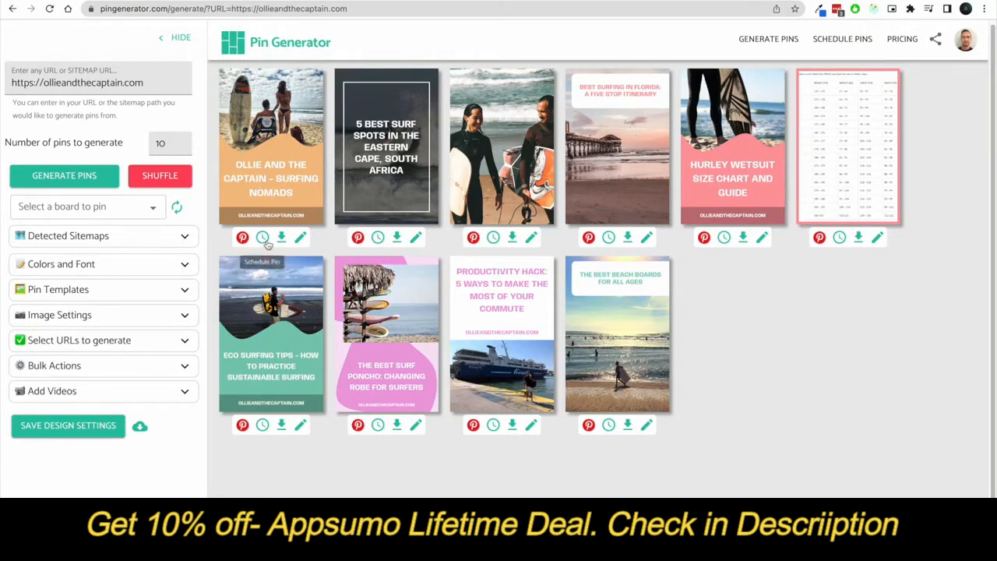
- Shuffle the templates and images of the generated pins twice, keeping the number of pins at 10
double_click(160, 143)
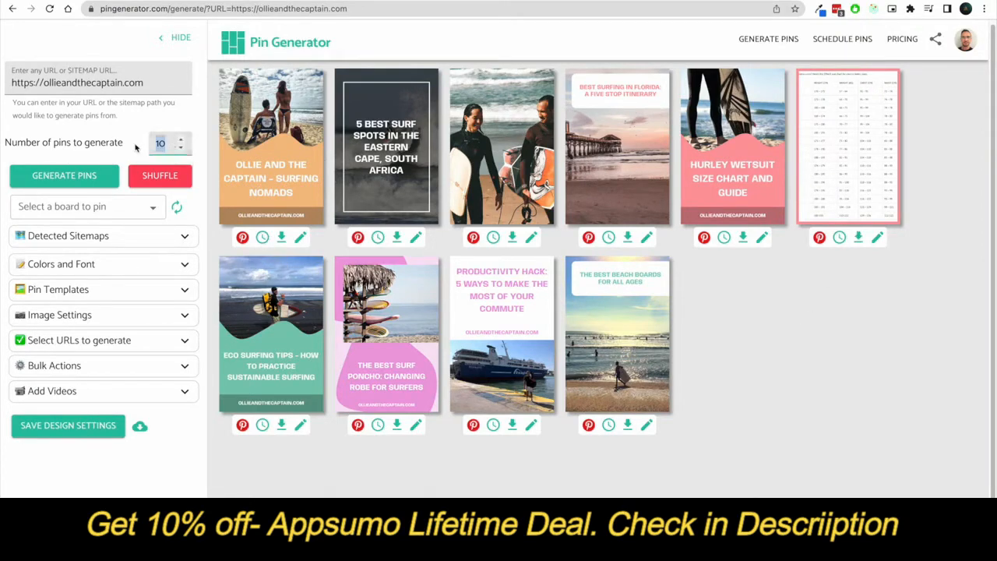
left_click(209, 185)
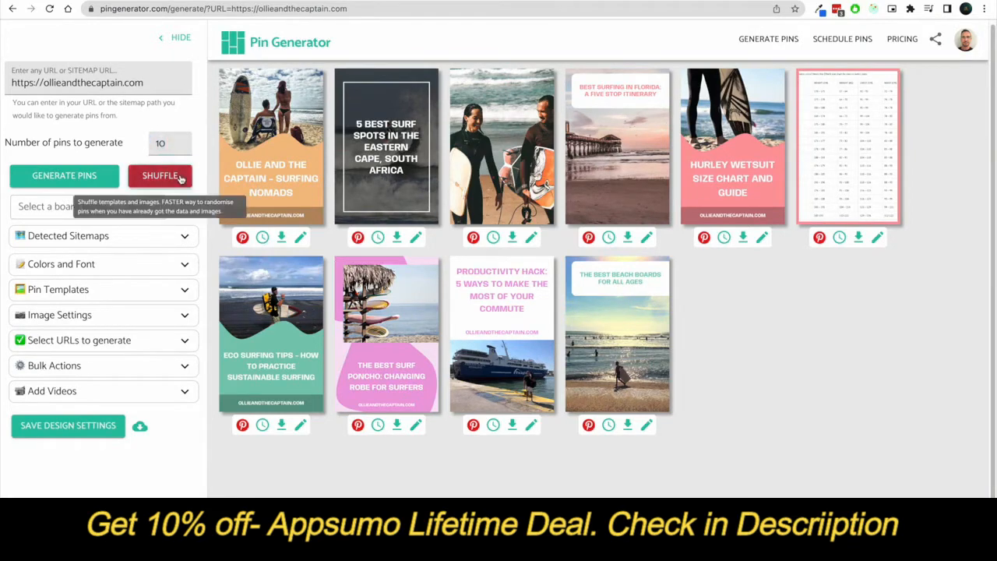
left_click(179, 179)
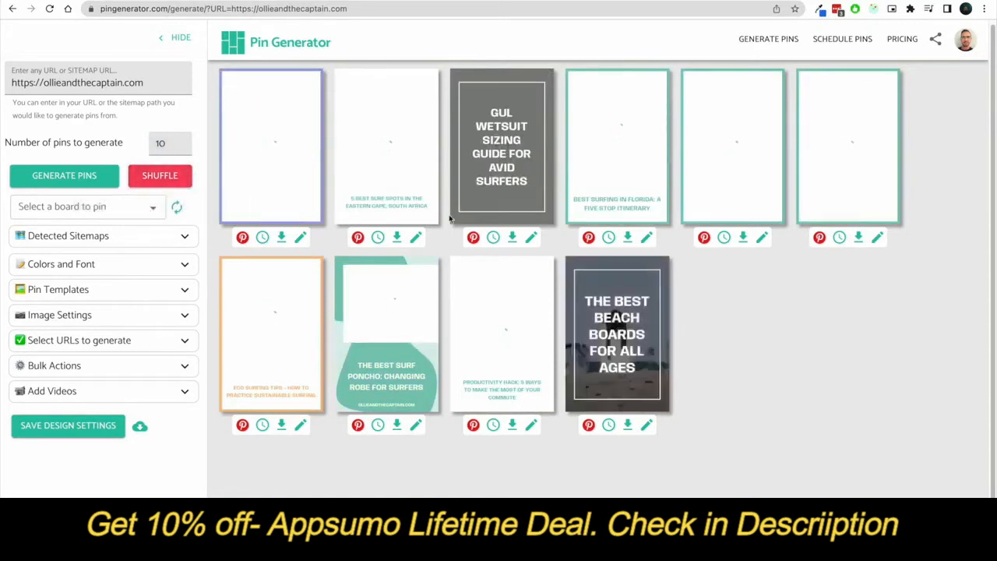
left_click(165, 184)
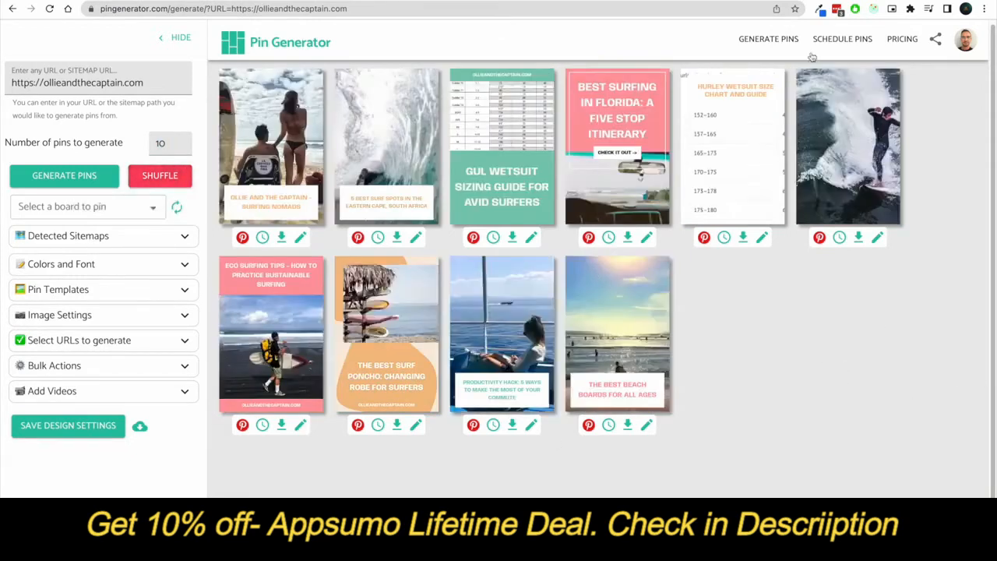
left_click_drag(152, 83, 10, 85)
left_click(209, 231)
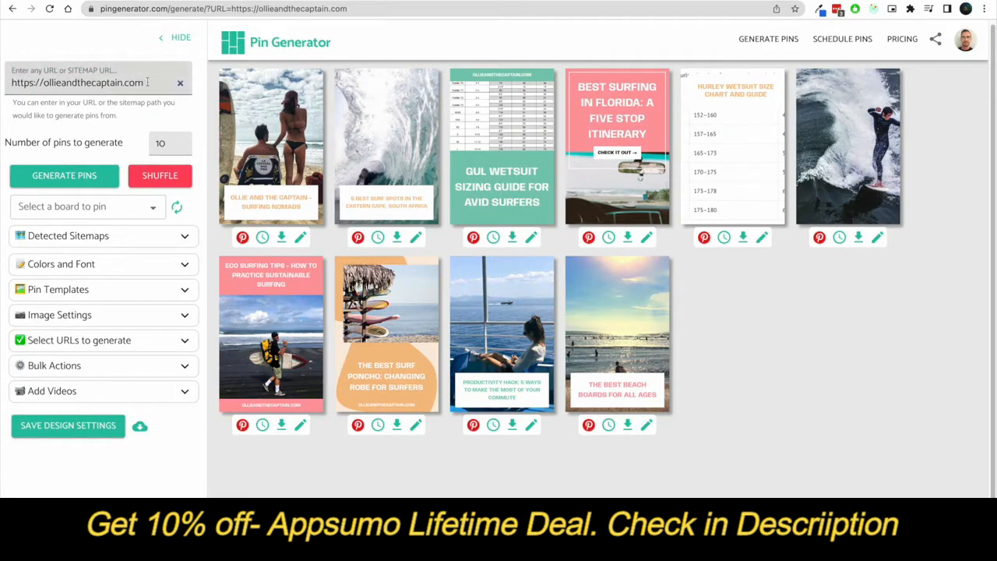
left_click_drag(147, 82, 11, 83)
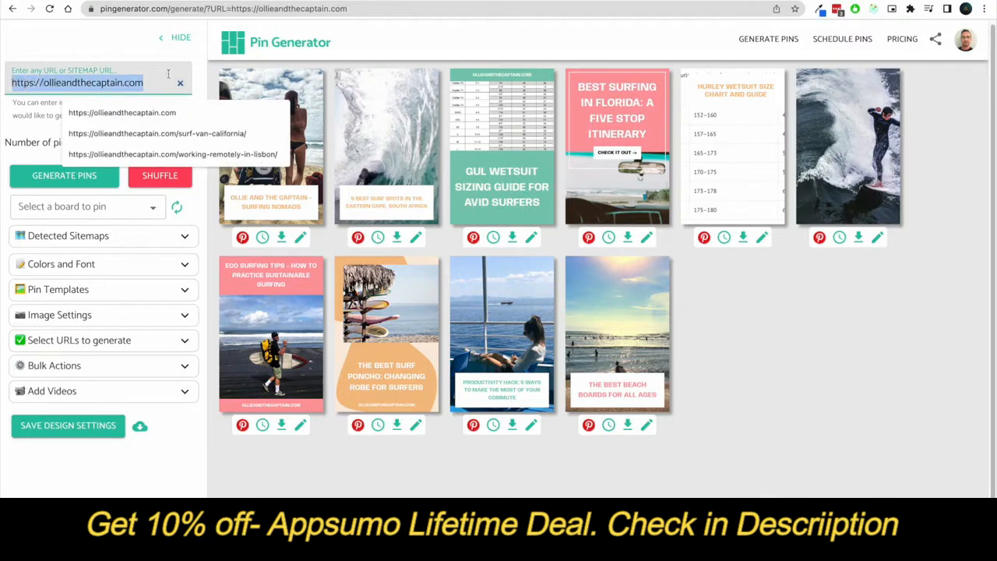
left_click(211, 82)
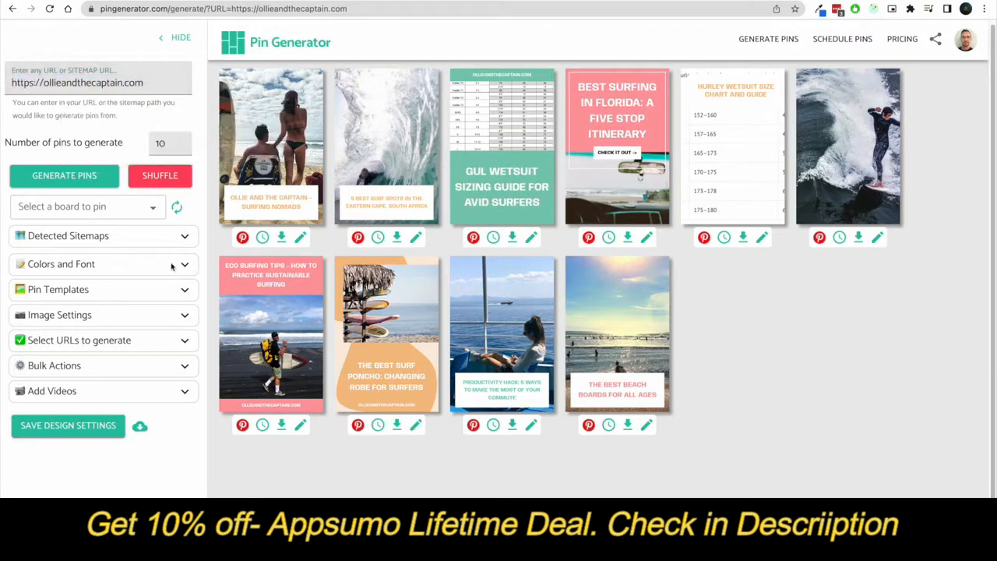
- Review the detected sitemaps and select /surf-spots-in-the-eastern-cape/ in the list of URLs to generate pins from
left_click(176, 236)
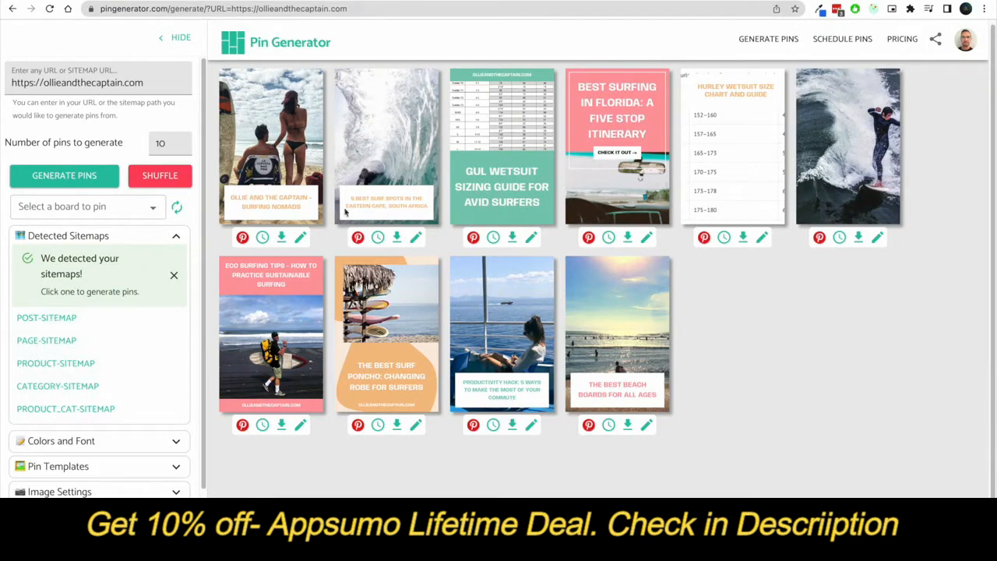
left_click(177, 236)
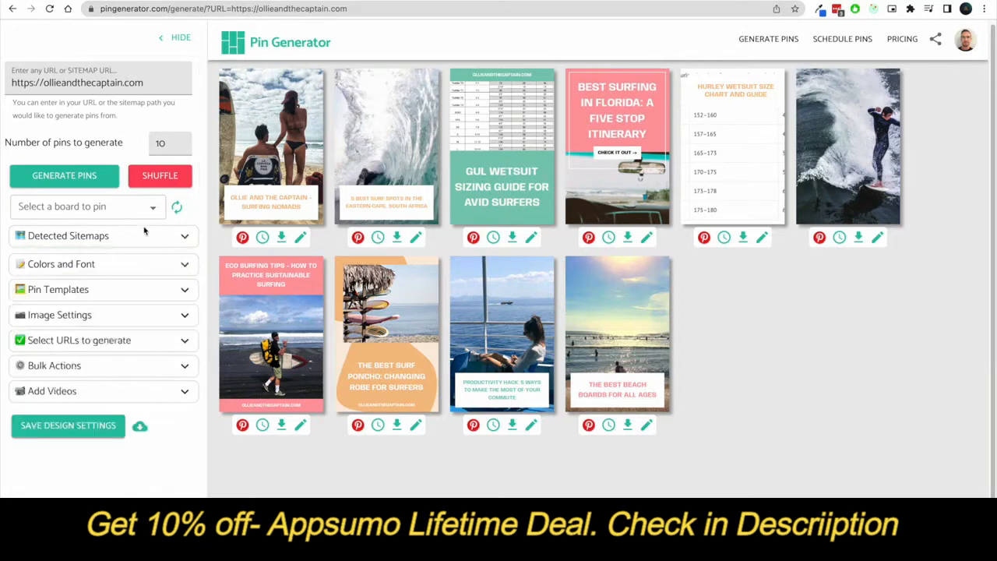
left_click(183, 341)
scroll(168, 366, "down", 2)
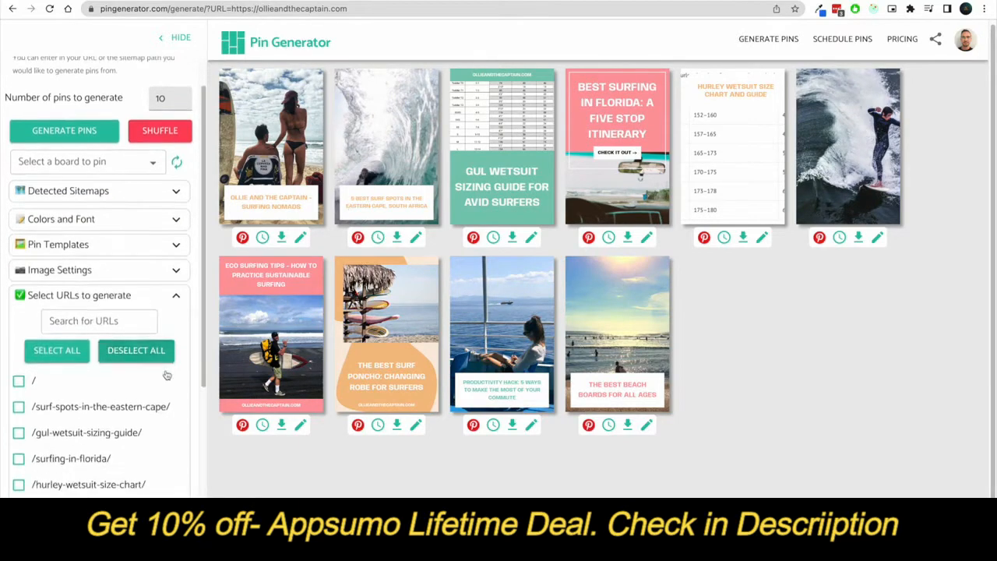
scroll(166, 375, "down", 1)
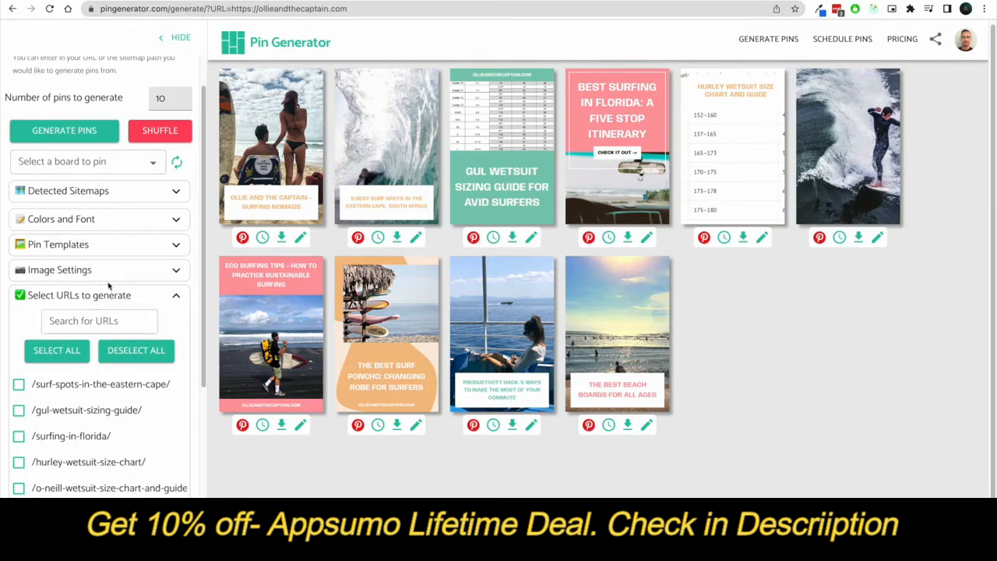
left_click_drag(29, 295, 131, 296)
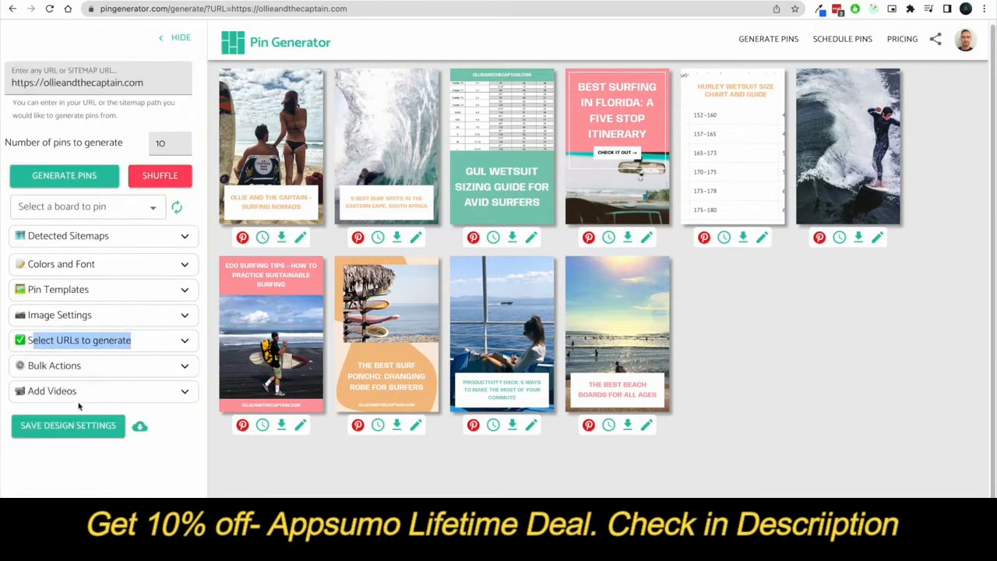
left_click(147, 343)
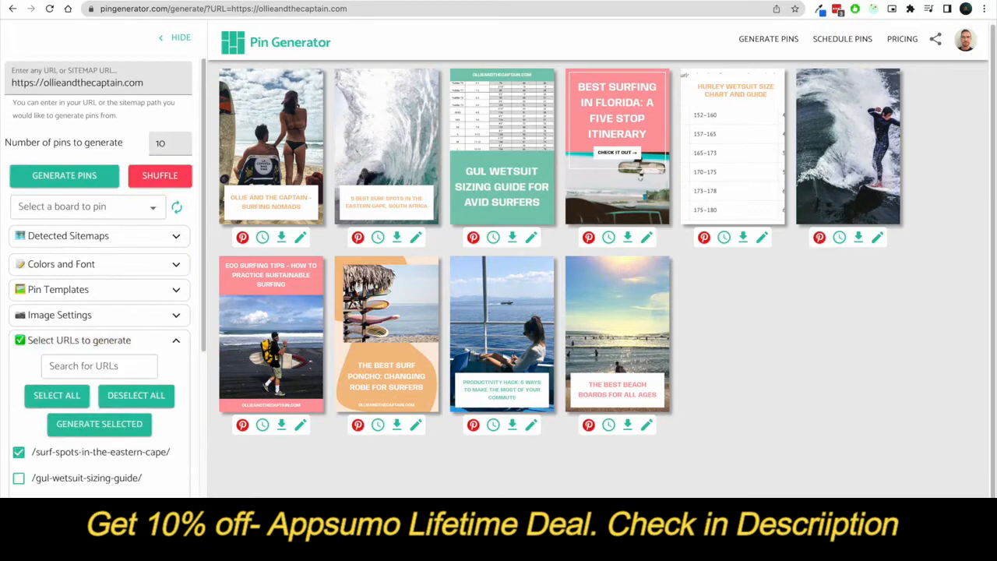
left_click(177, 341)
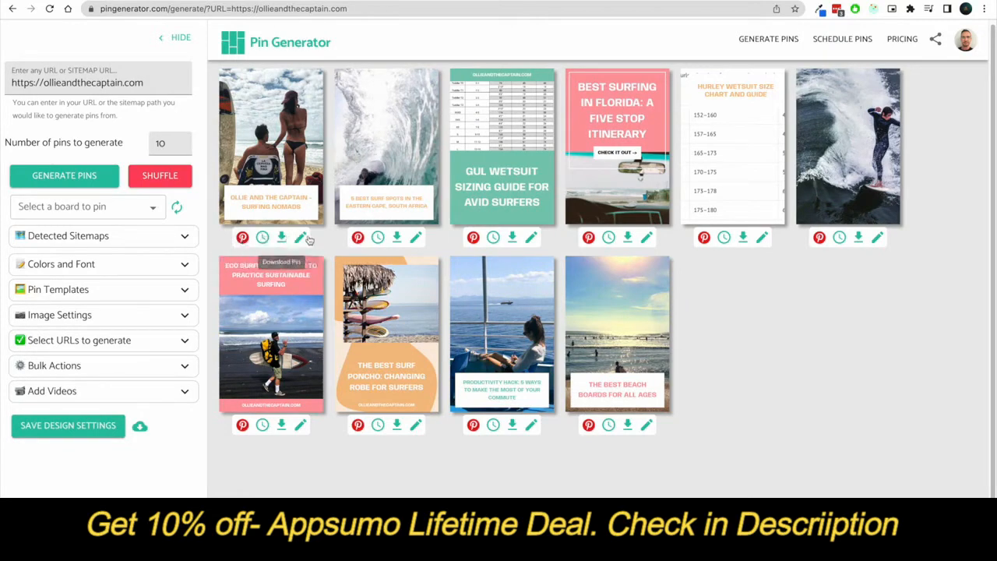
- Open the "Best Surfing in Florida: A Five Stop Itinerary" pin for editing and set its template to Text blob
left_click(646, 238)
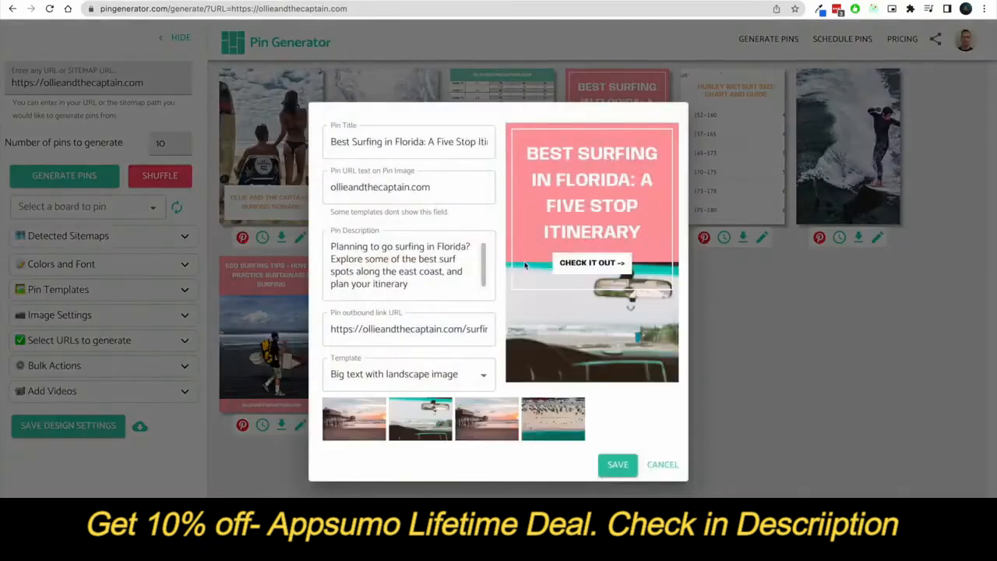
left_click_drag(332, 140, 521, 145)
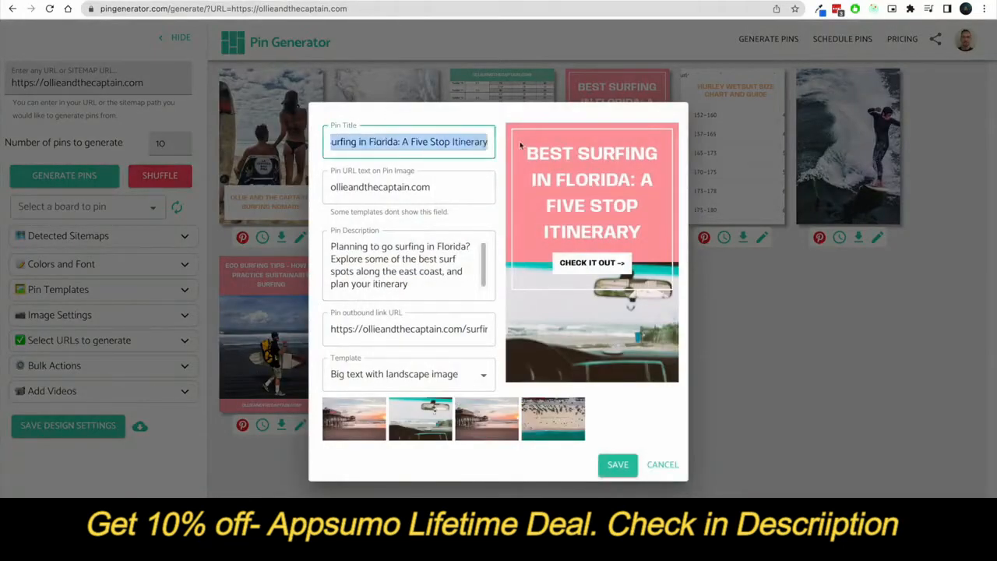
left_click(433, 142)
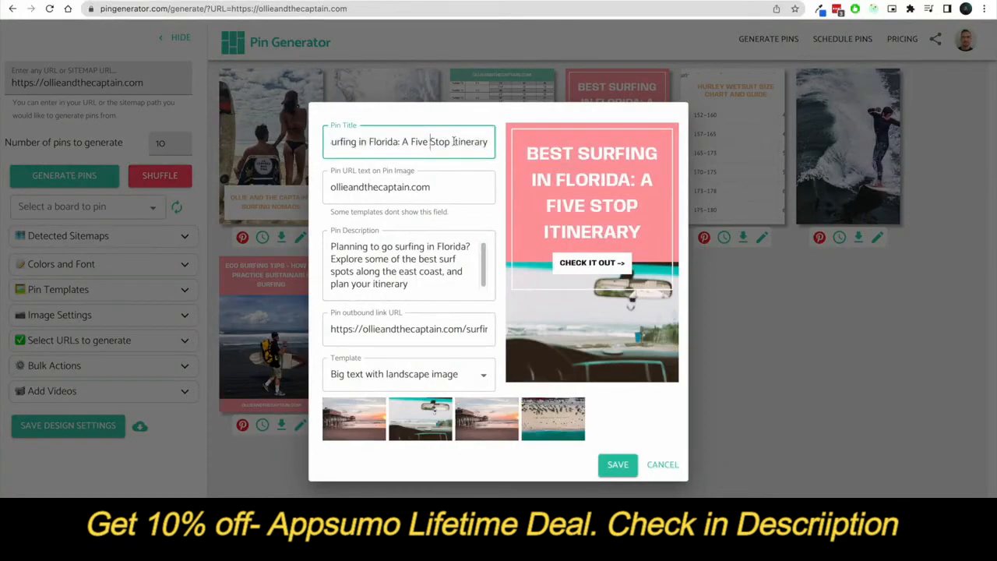
left_click(461, 187)
left_click_drag(430, 189, 328, 190)
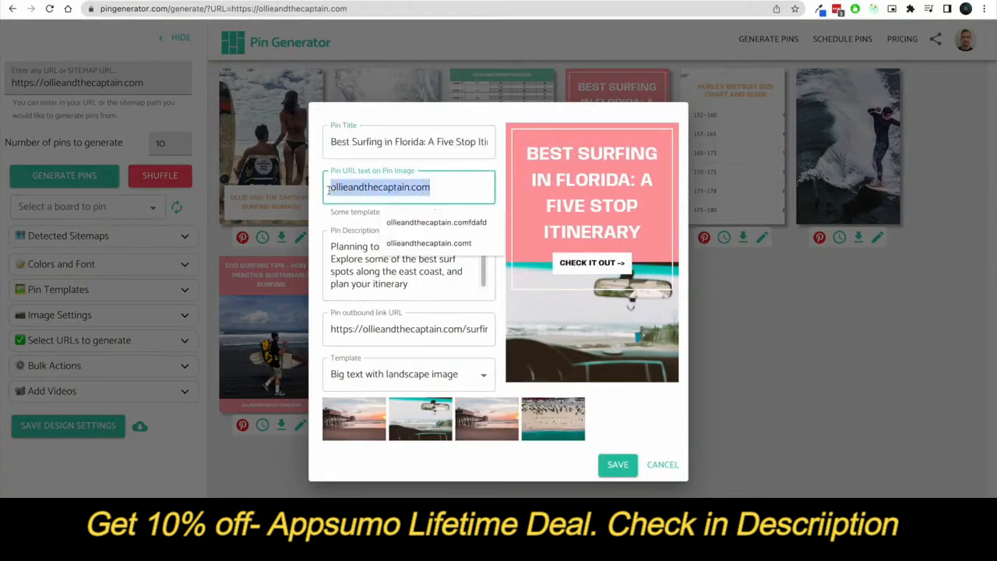
left_click(504, 298)
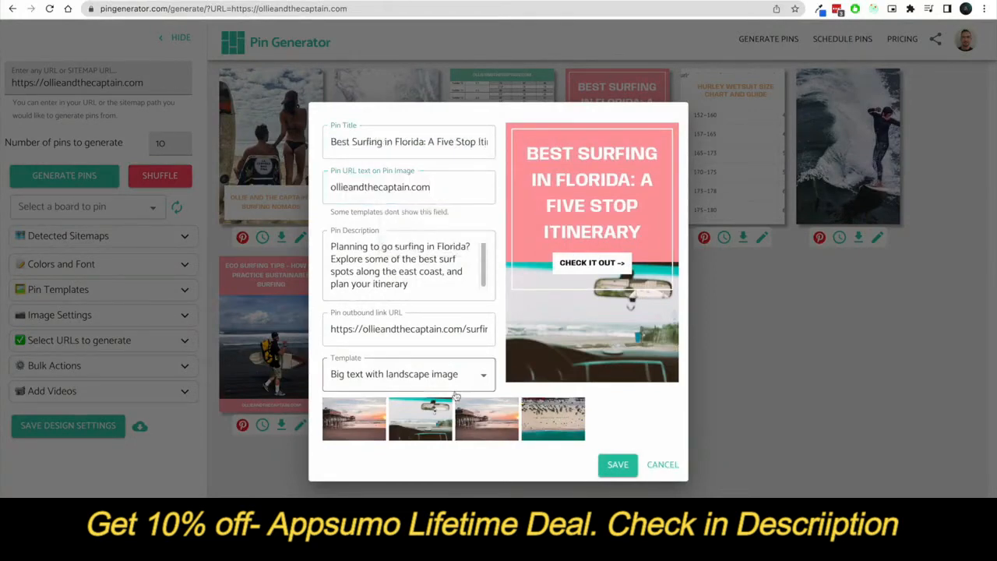
left_click(477, 379)
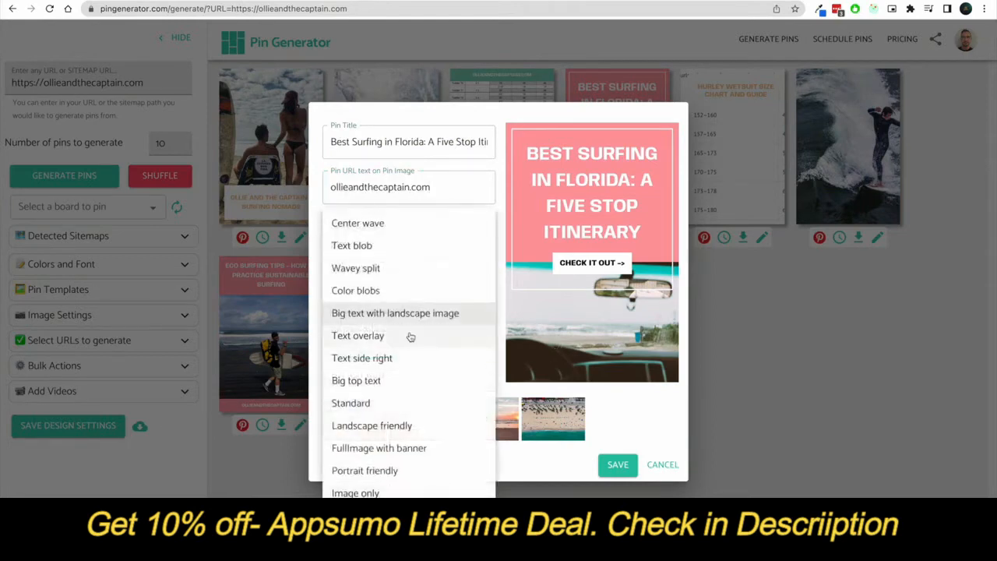
left_click(397, 248)
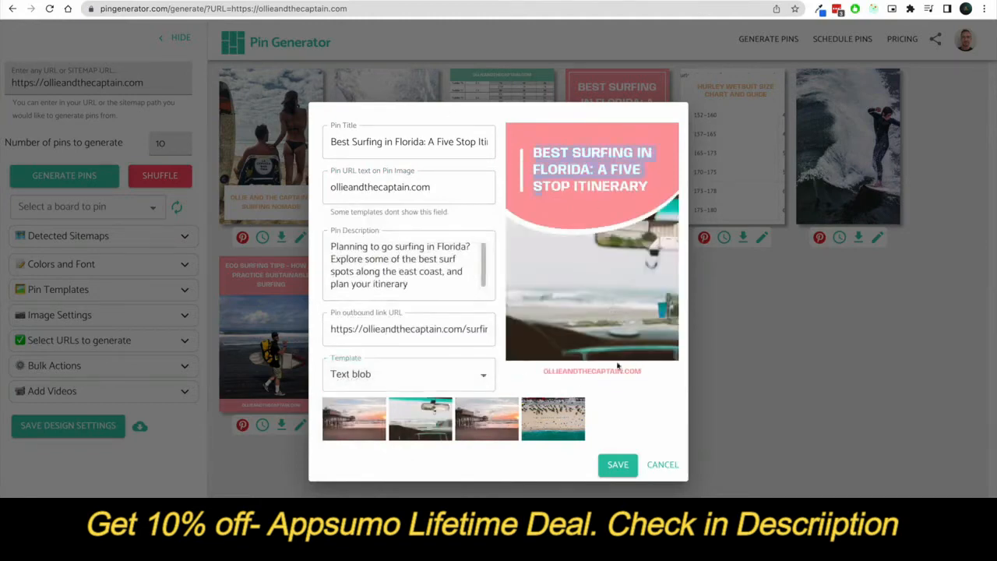
- Replace the URL text shown on the pin image with "Test test"
left_click(444, 191)
key("ctrl+a")
type("T")
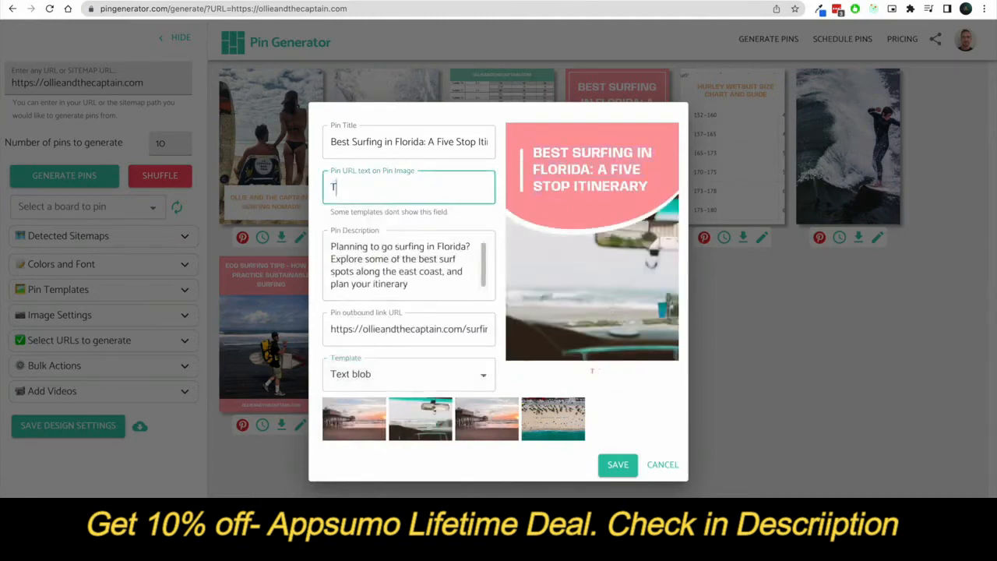
type("est test")
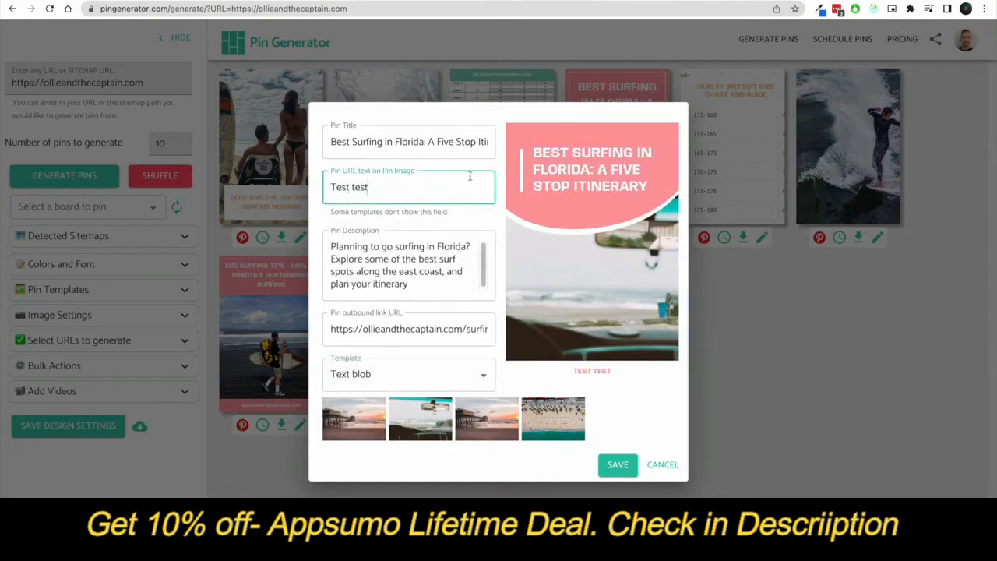
left_click_drag(452, 182, 327, 182)
left_click(332, 248)
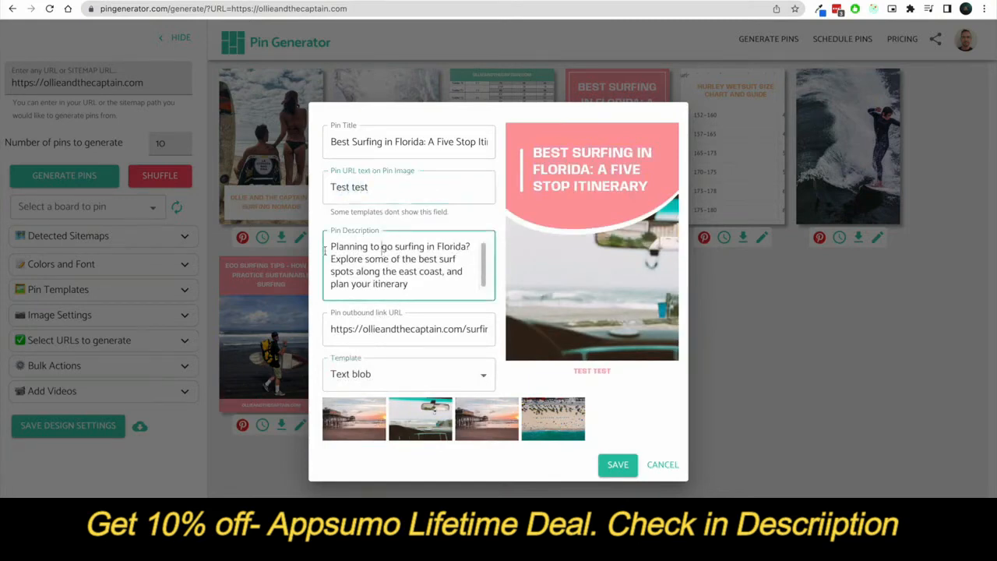
left_click_drag(333, 248, 428, 296)
left_click(414, 328)
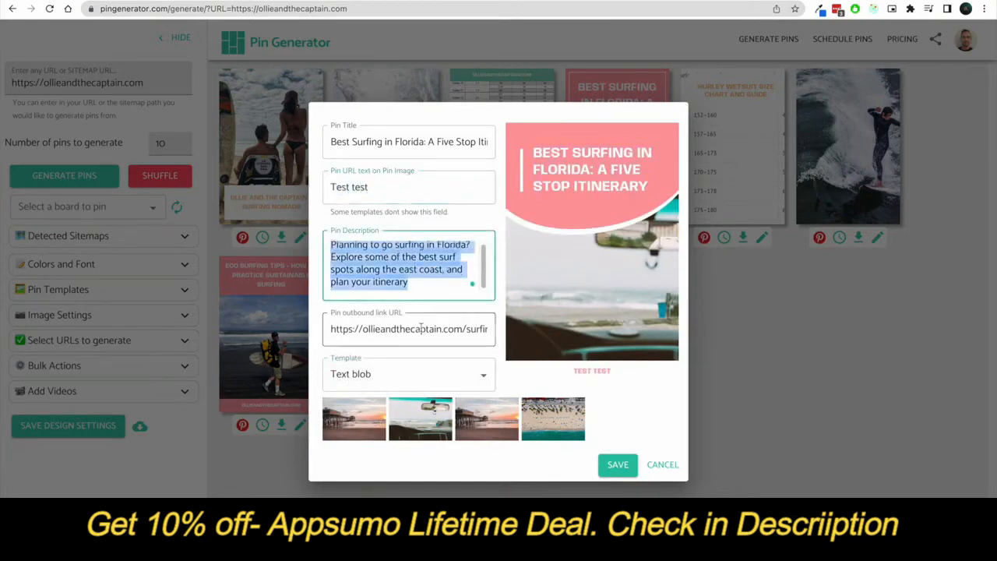
left_click_drag(331, 331, 503, 330)
left_click(456, 329)
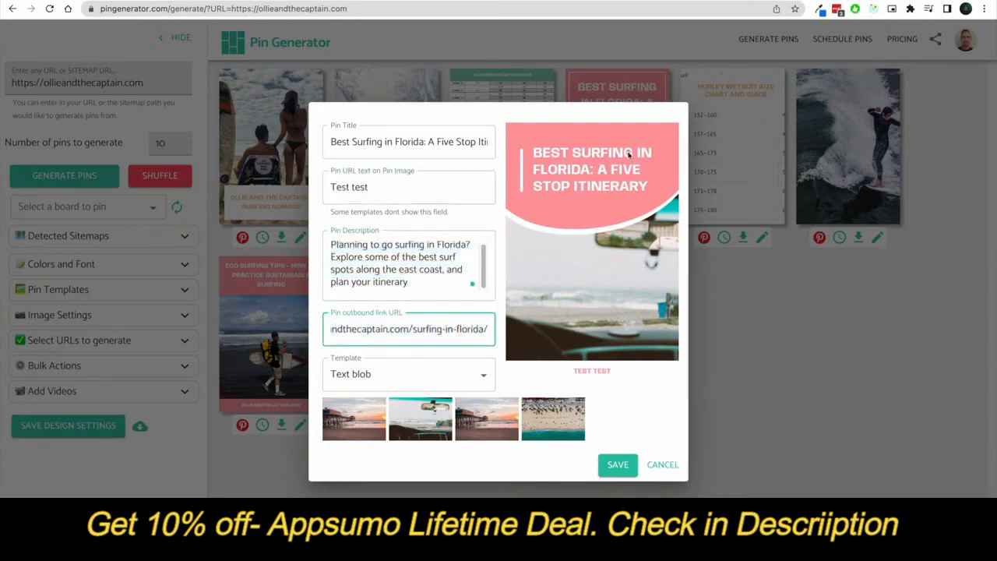
- Set the pin's template to Text side right and use the third image, the pier at sunset
left_click(458, 375)
left_click(428, 369)
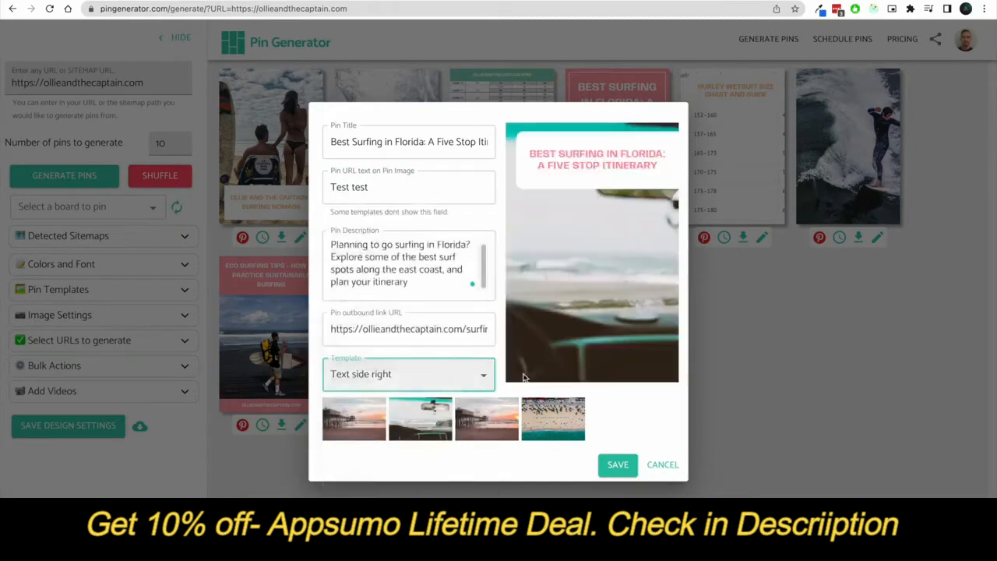
left_click(490, 425)
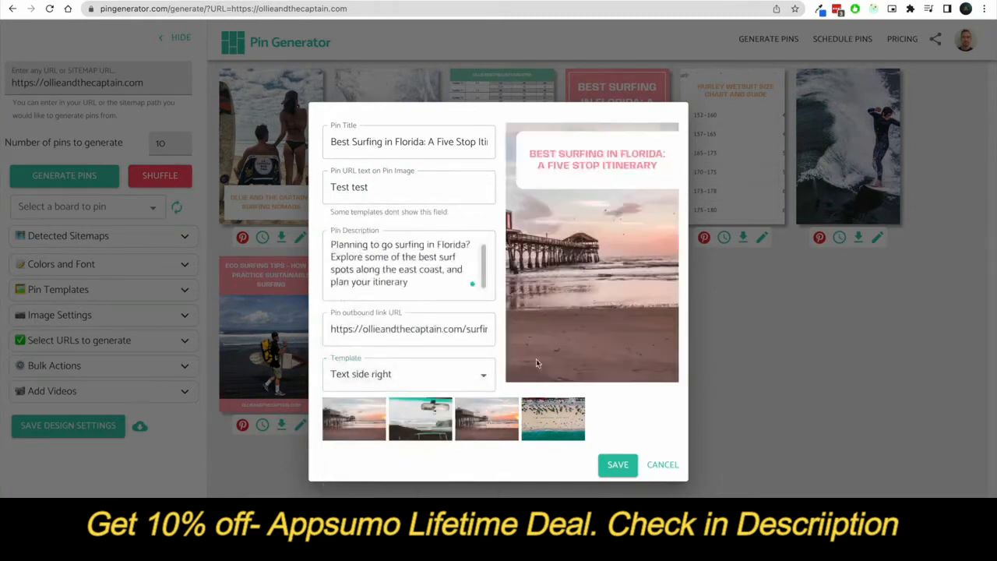
- Save the edited Florida pin and look through the list of boards available for pinning
left_click(618, 465)
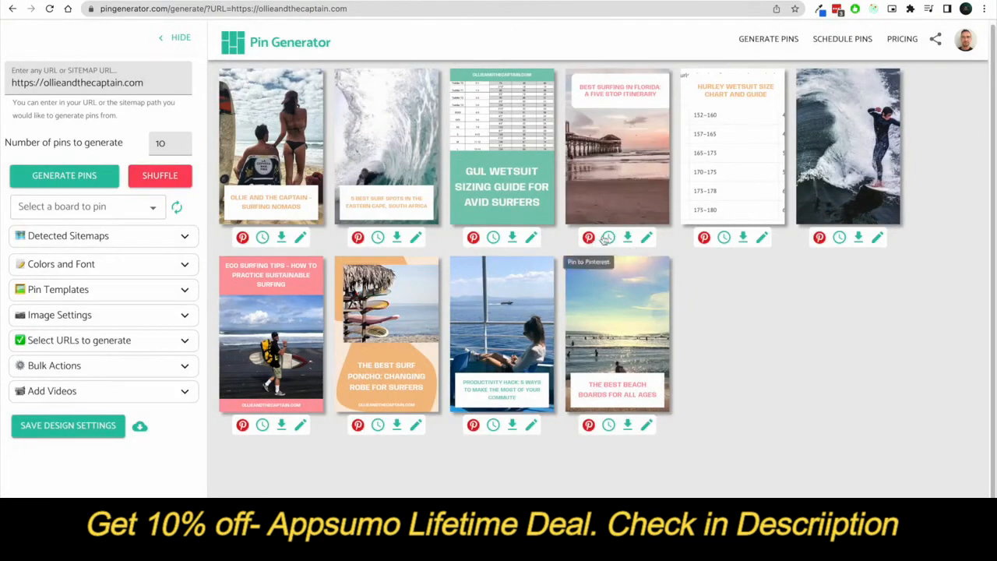
left_click(148, 209)
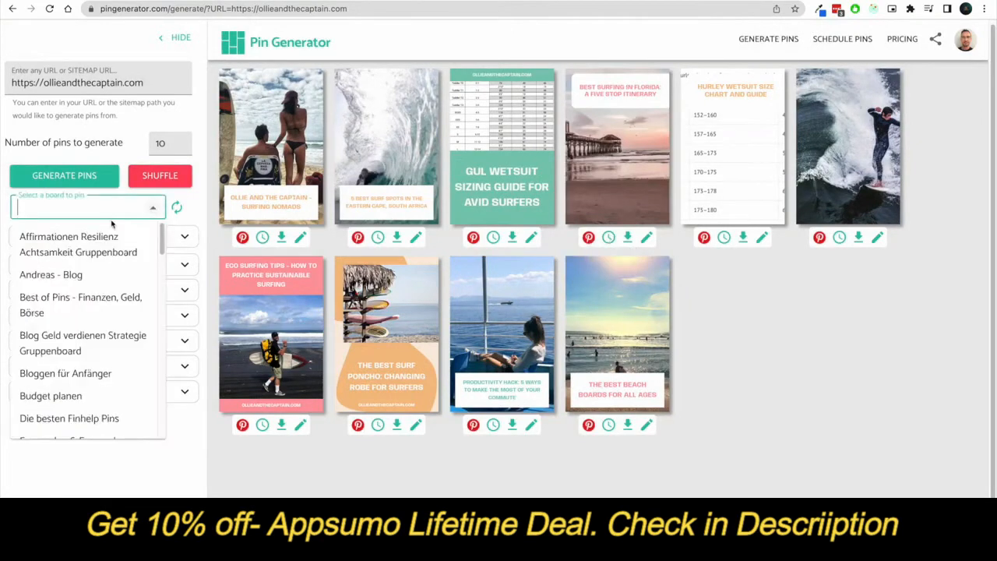
left_click(131, 200)
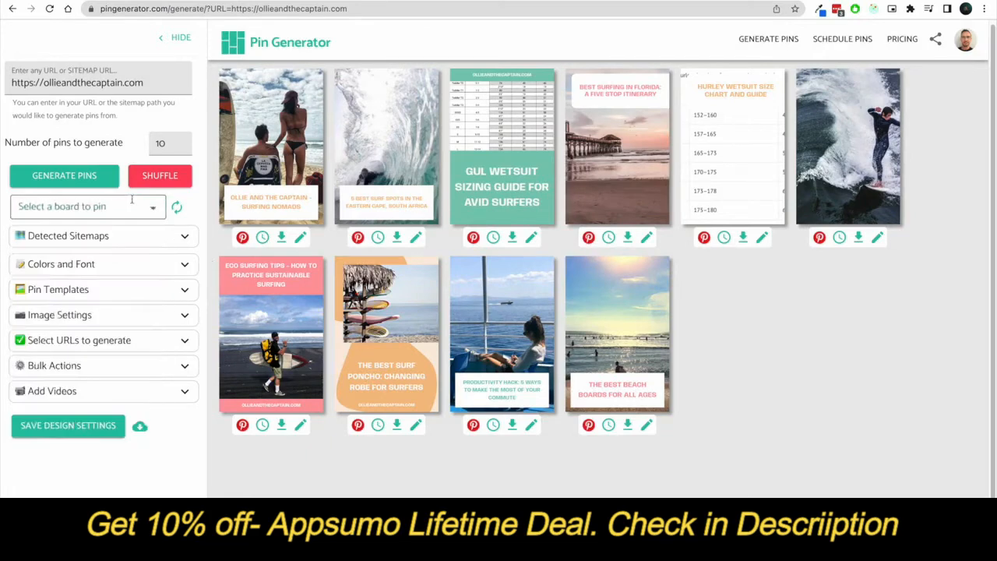
left_click(90, 208)
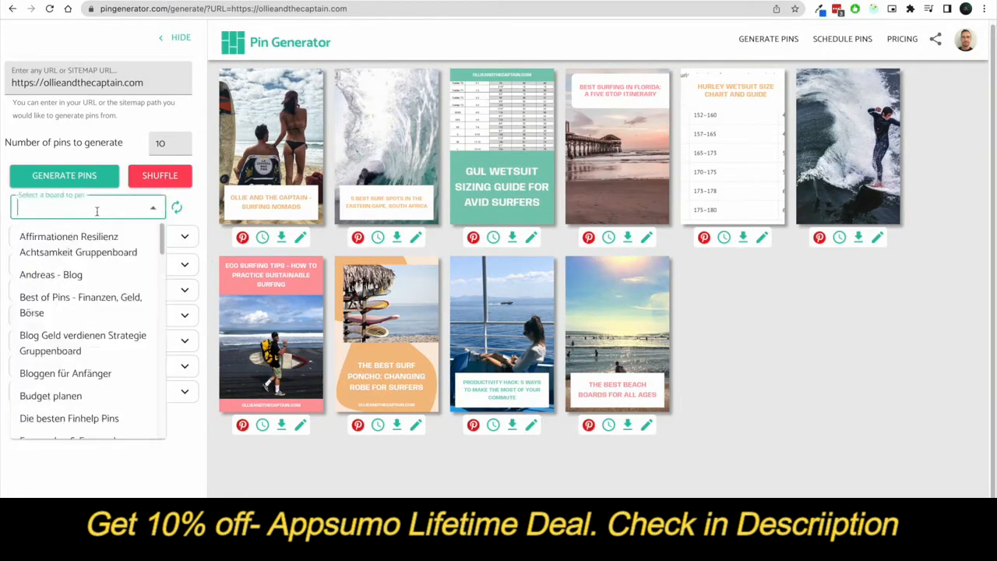
left_click(230, 239)
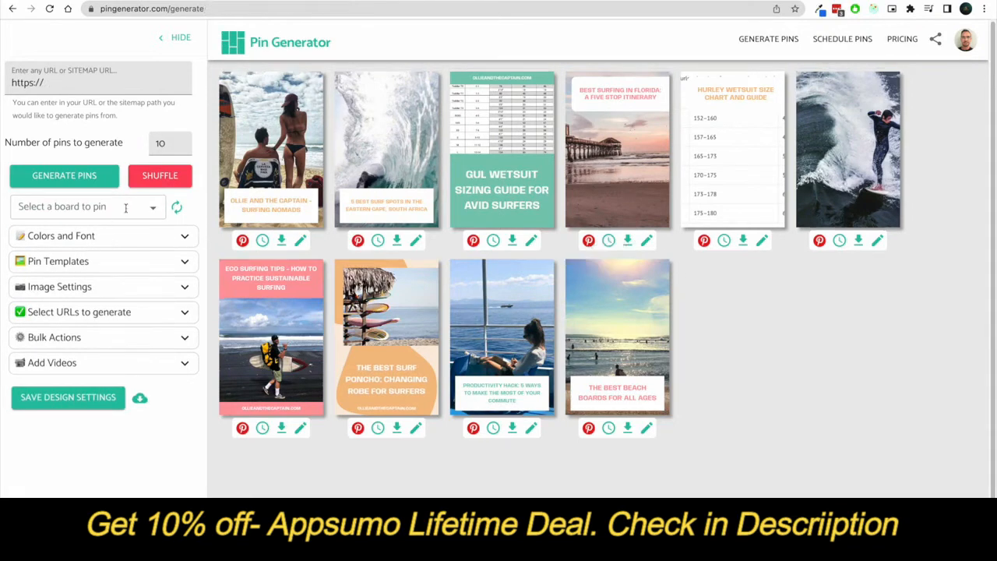
- Filter the boards by "surf" and select Surf Travel as the board to pin to
left_click(128, 208)
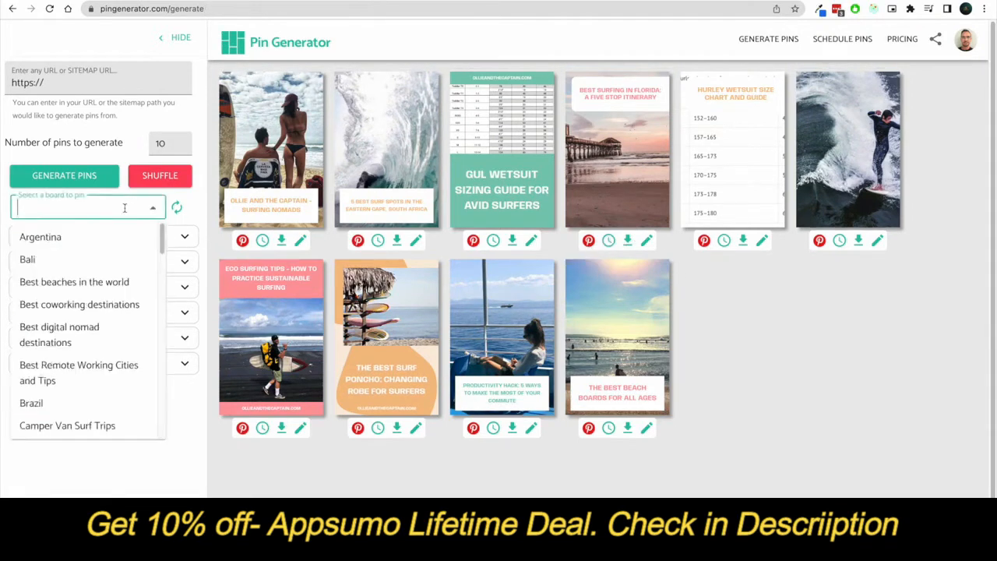
type("surf")
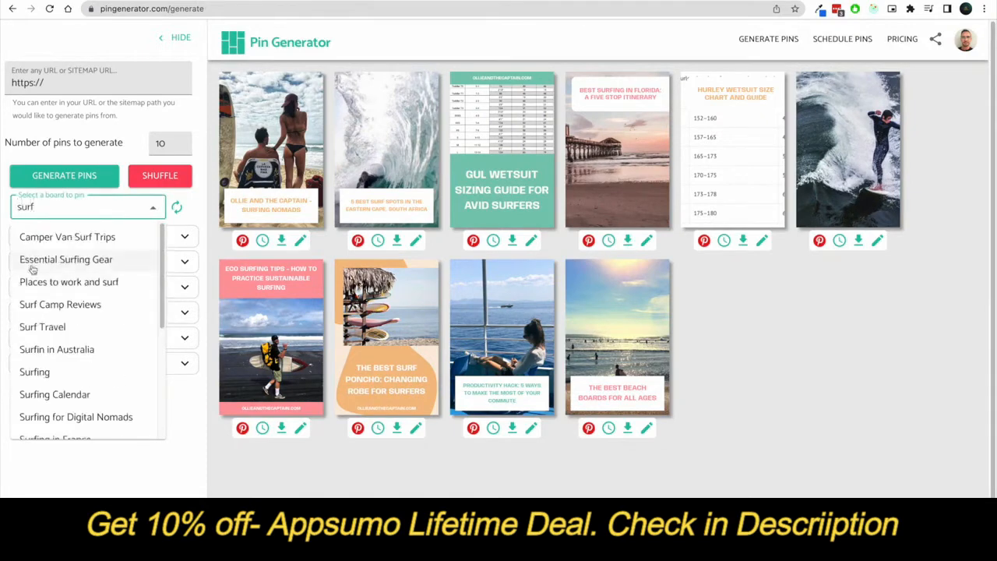
left_click(53, 326)
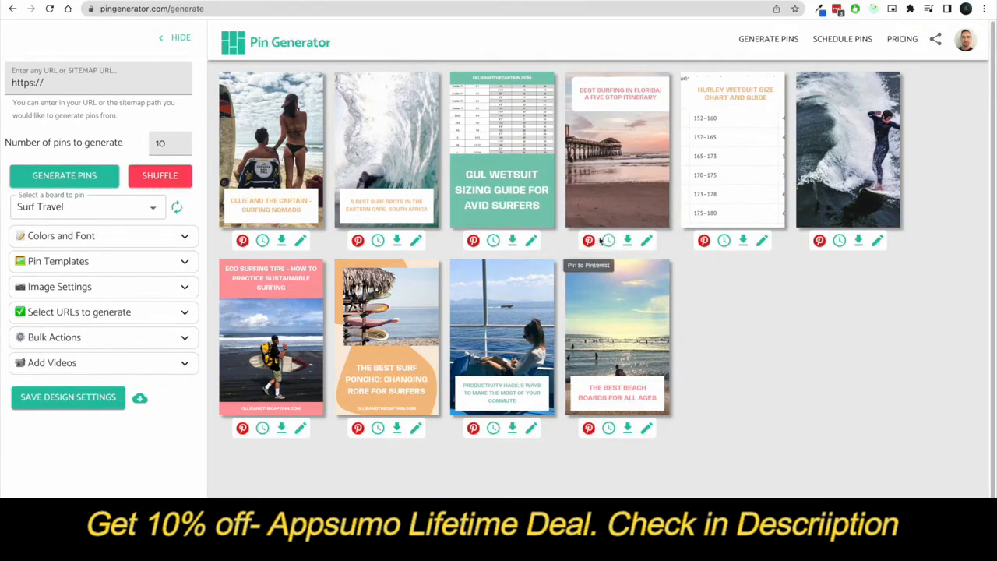
- Turn off the use of all colors and apply only the green color to the pins
left_click(182, 238)
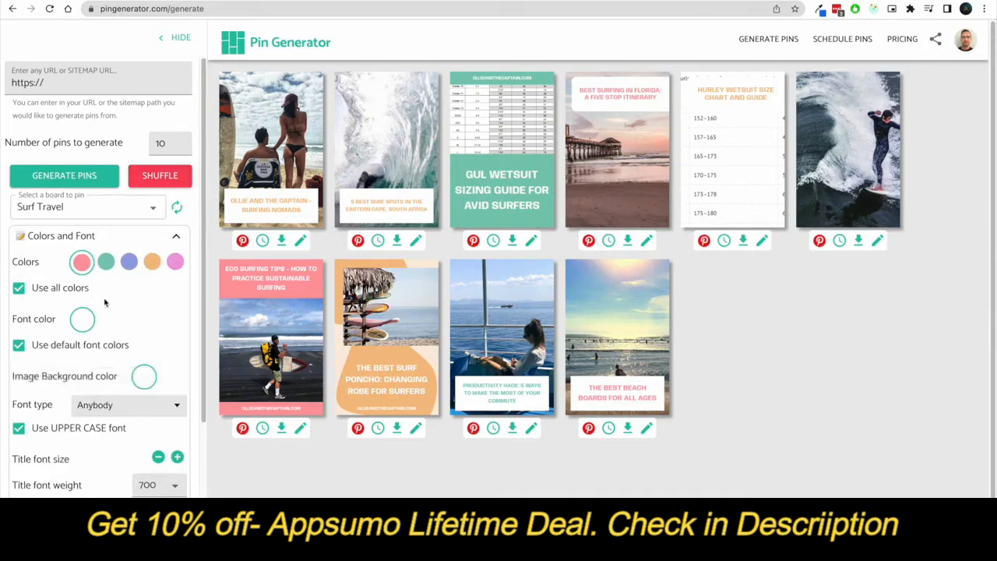
scroll(106, 303, "down", 1)
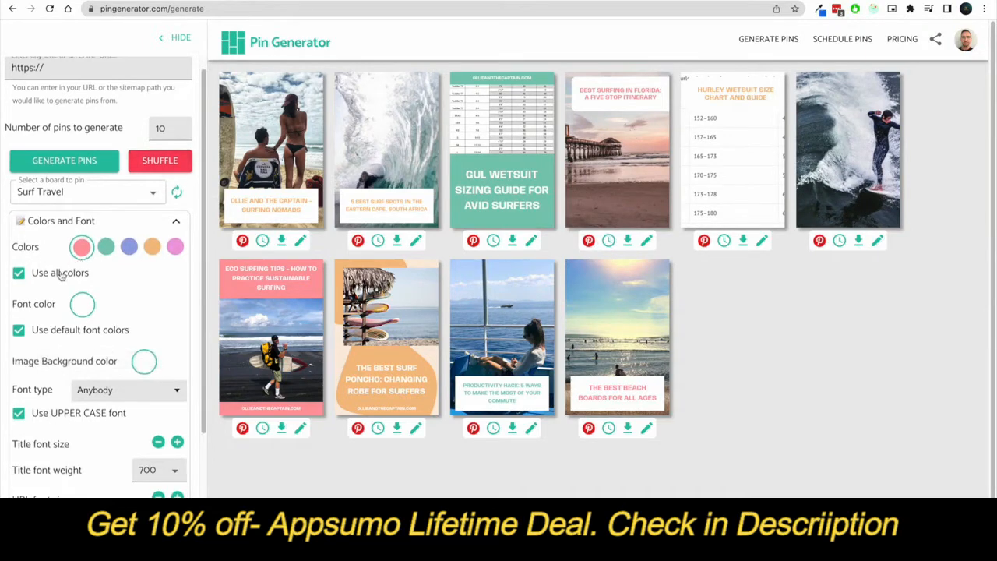
left_click(60, 274)
left_click(105, 247)
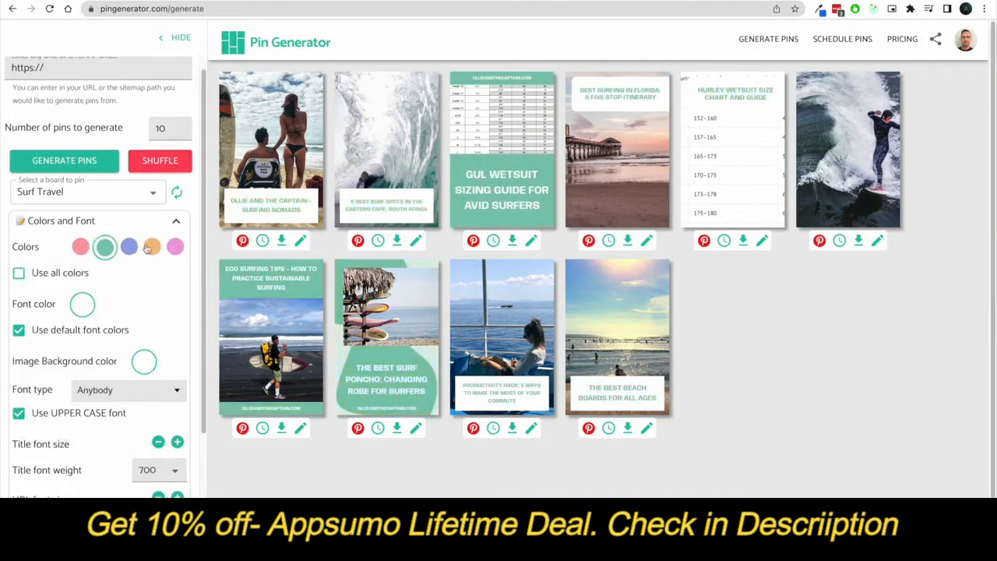
- Change the orange palette color to a darker tan and enable the use of all colors
left_click(153, 247)
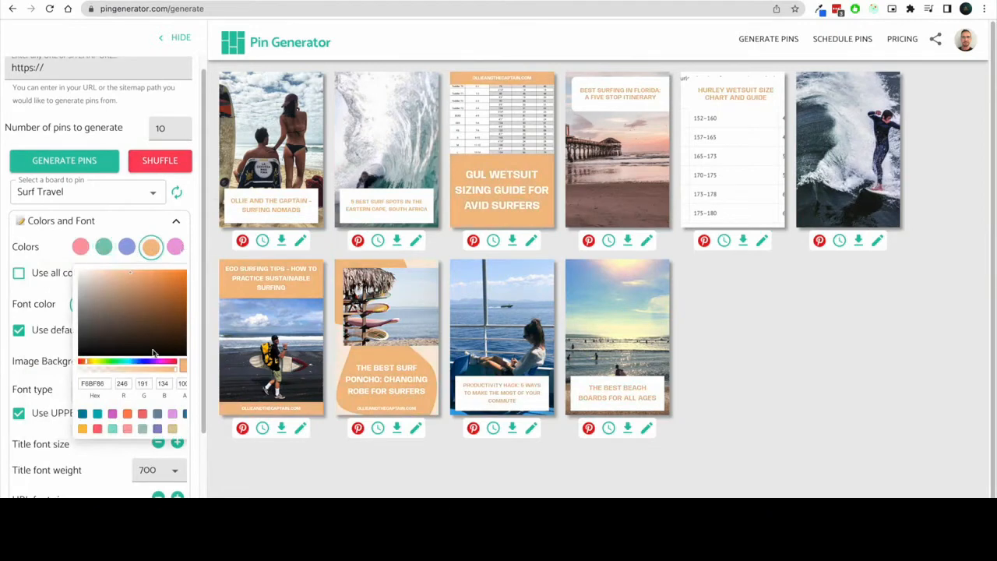
left_click(110, 287)
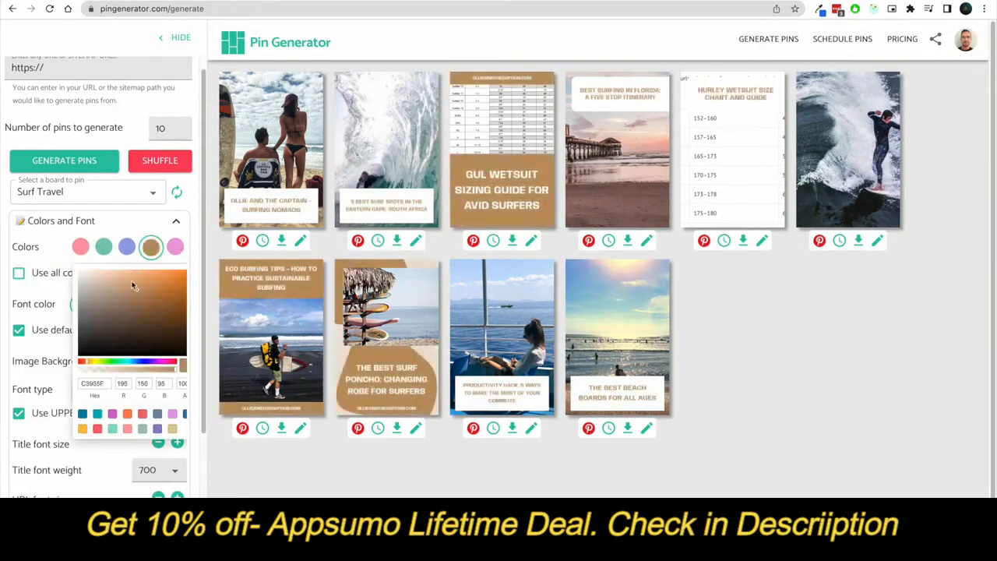
left_click(51, 262)
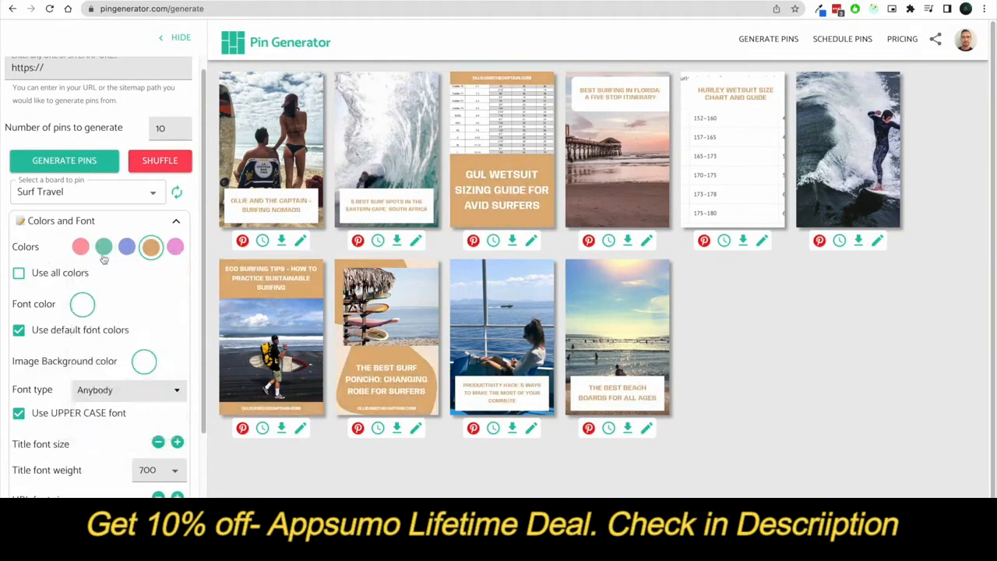
left_click(64, 277)
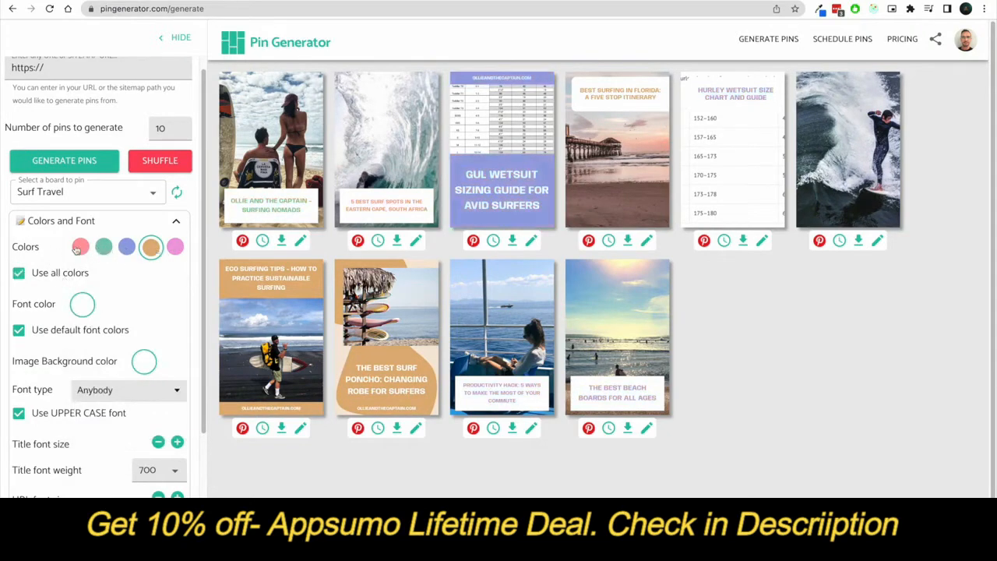
- Try a red font color, DD3636, on the pins and restore the default font colors
left_click(87, 307)
left_click_drag(116, 342, 110, 338)
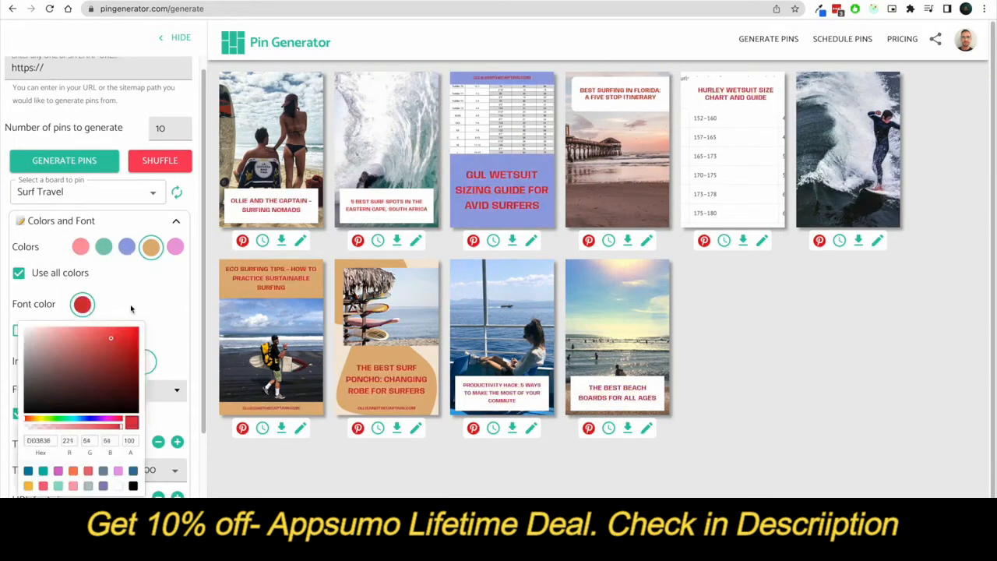
left_click(131, 309)
left_click(37, 333)
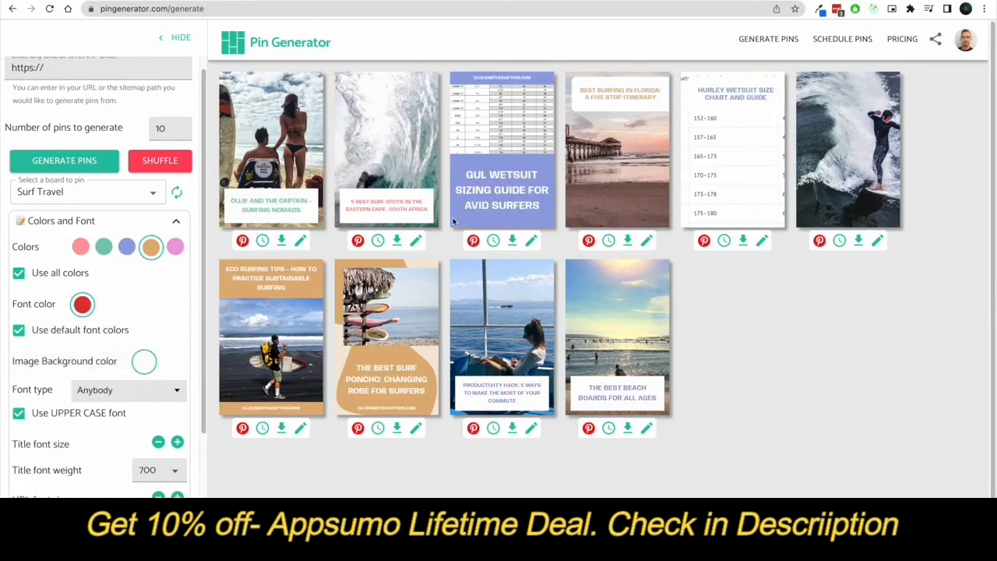
- Set the image background color of the pins to light red, E57A7A
scroll(184, 308, "down", 3)
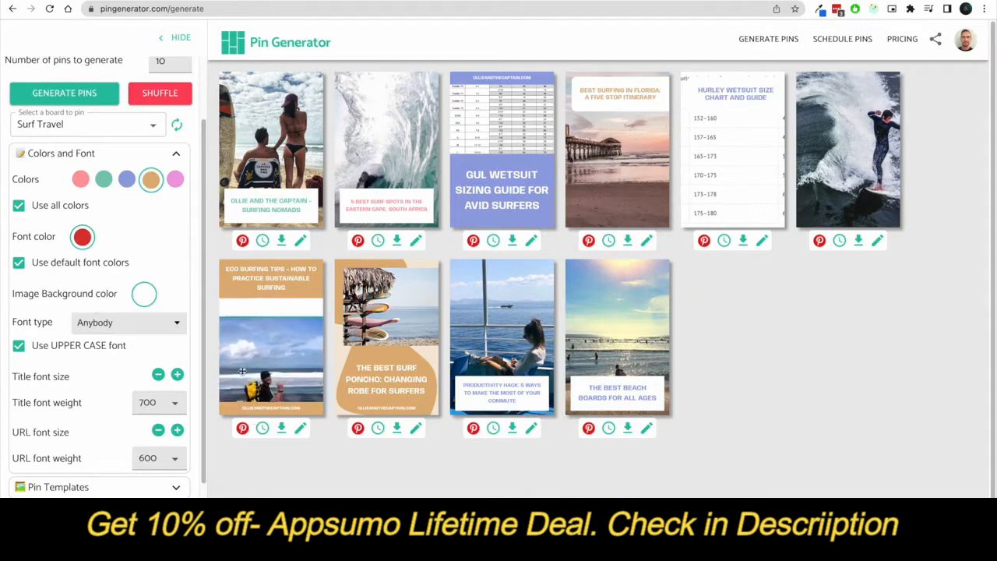
left_click(146, 293)
mouse_move(127, 335)
left_mouse_down()
mouse_move(148, 328)
mouse_move(126, 324)
left_mouse_up()
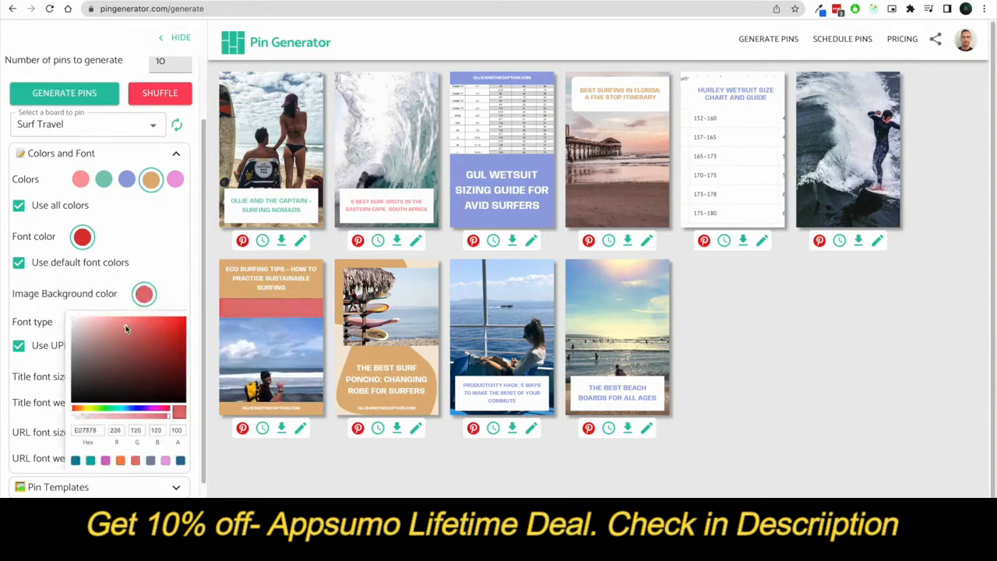
left_click(267, 324)
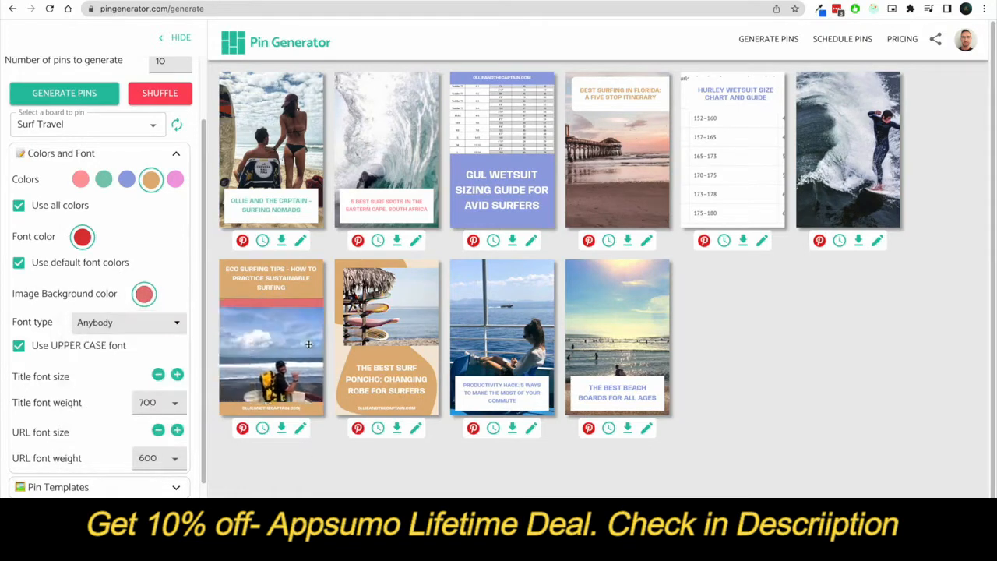
- Shrink and center the surfer photo in the "Eco Surfing Tips" pin so the background color frames it
left_click_drag(267, 340, 276, 341)
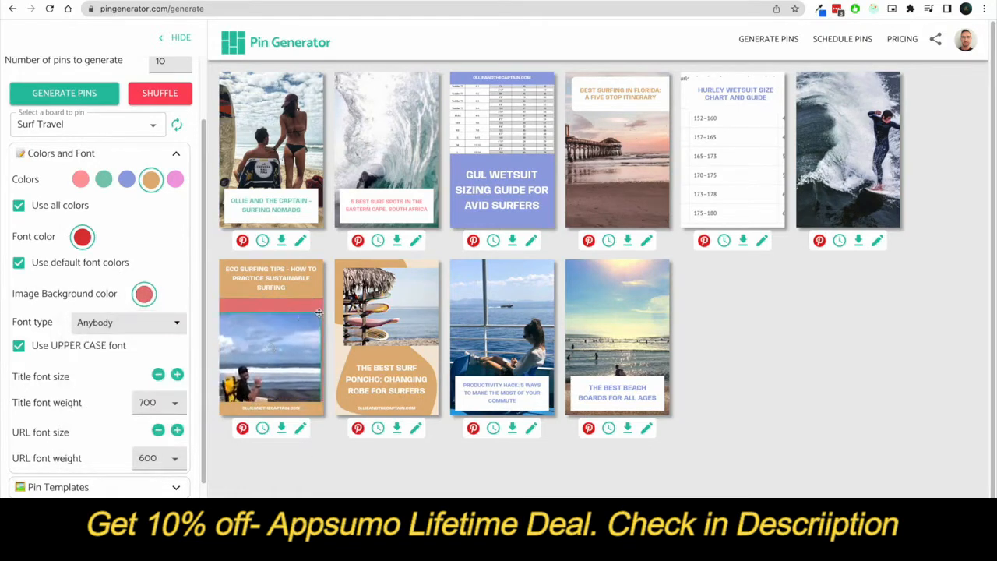
left_click_drag(321, 311, 288, 334)
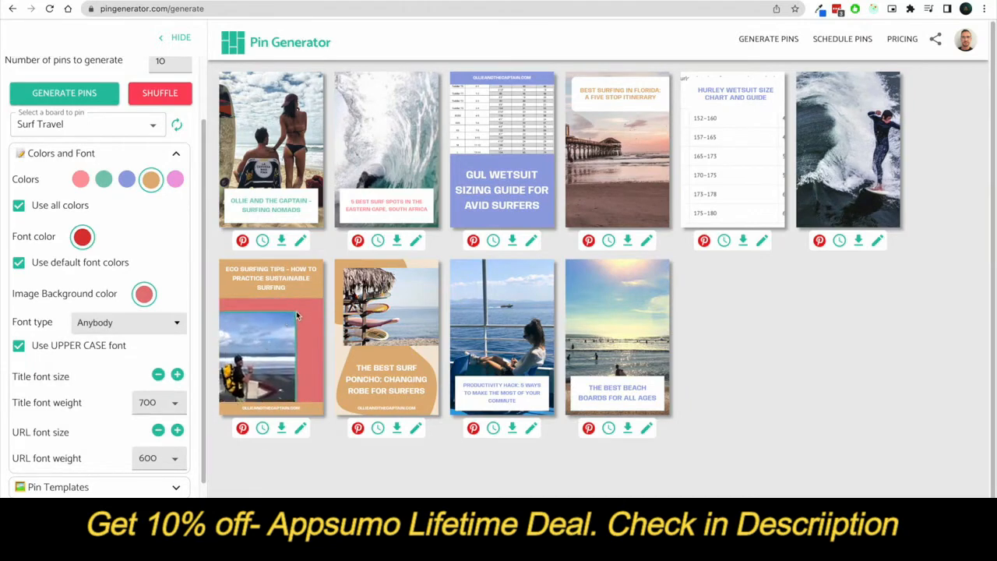
left_click_drag(296, 311, 254, 355)
left_click_drag(233, 373, 296, 322)
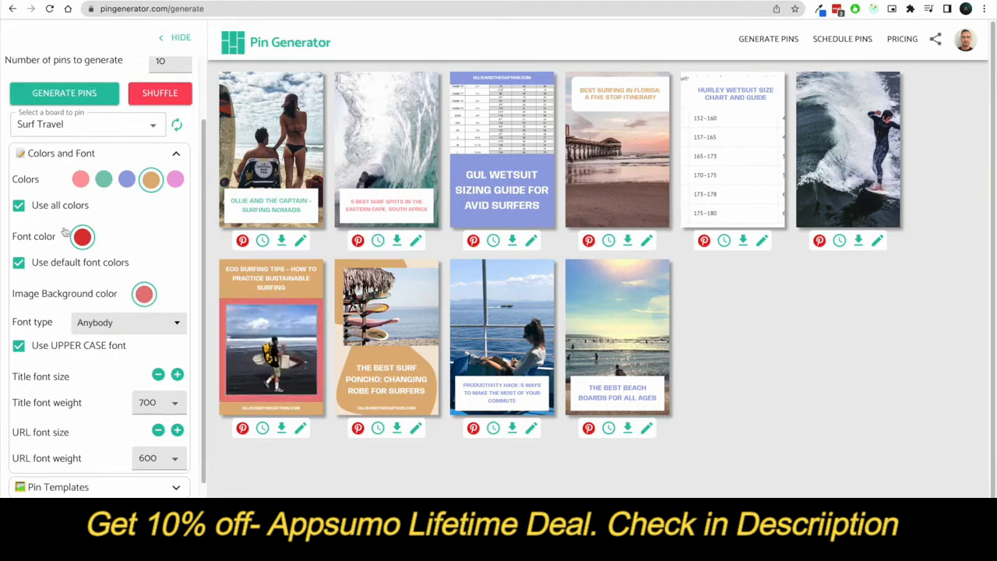
- Set the pins' font type to Epilogue and toggle the upper-case font option off and on again
left_click(172, 328)
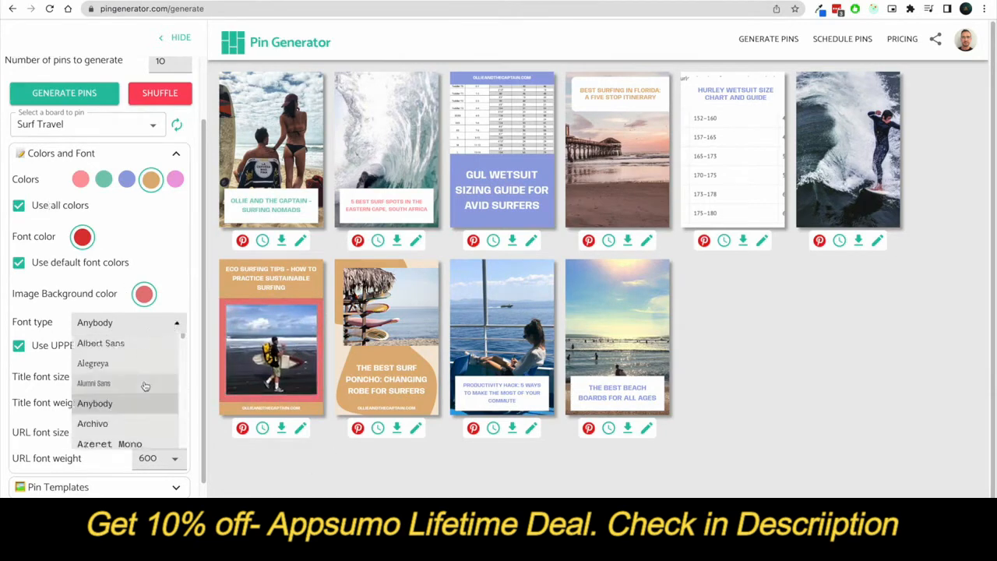
scroll(140, 390, "down", 10)
left_click(135, 426)
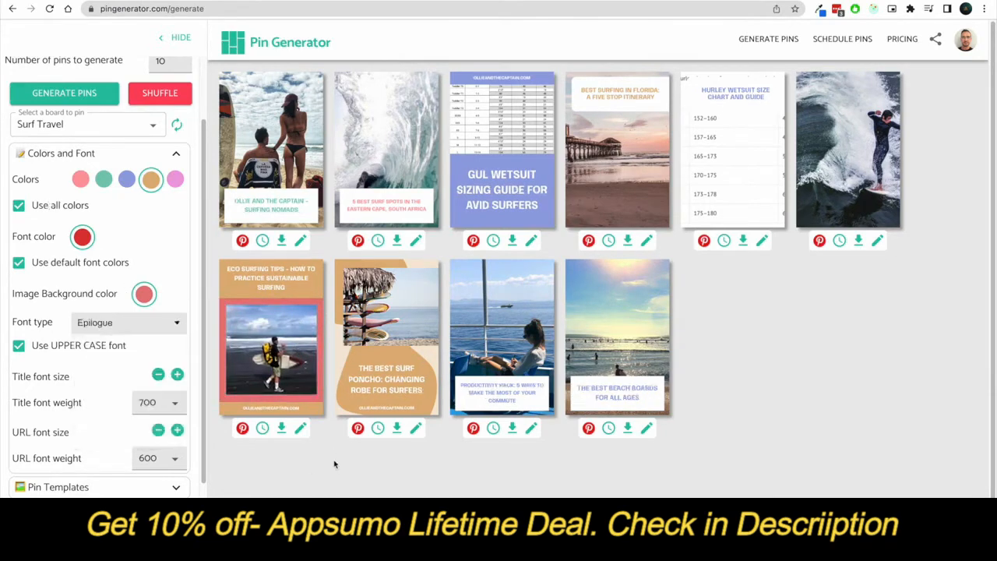
left_click(83, 353)
left_click(83, 353)
scroll(162, 332, "down", 1)
left_click(177, 134)
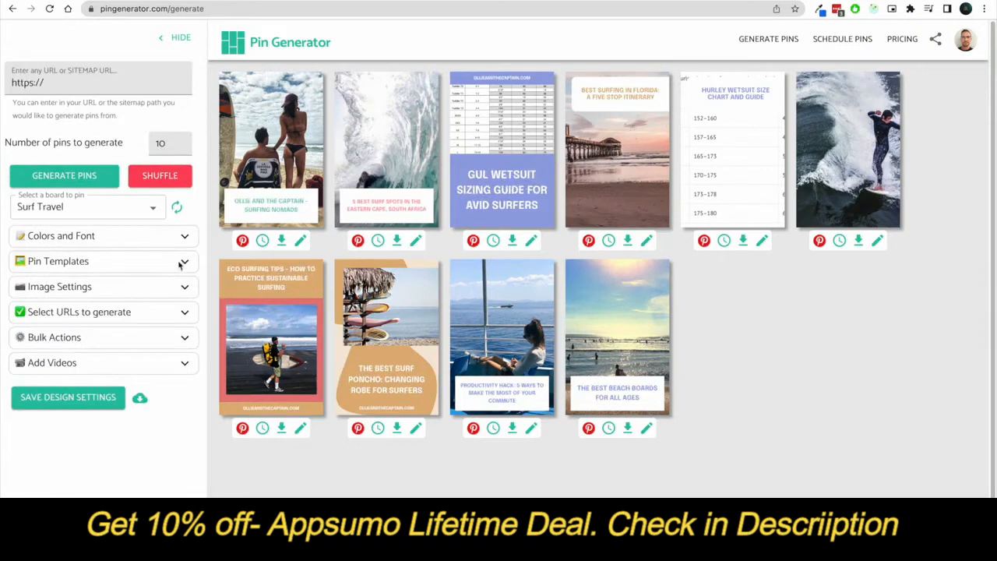
- Turn off template randomization and choose the curved-header, wave and framed-header-with-button templates for the pins
left_click(180, 264)
scroll(61, 373, "down", 2)
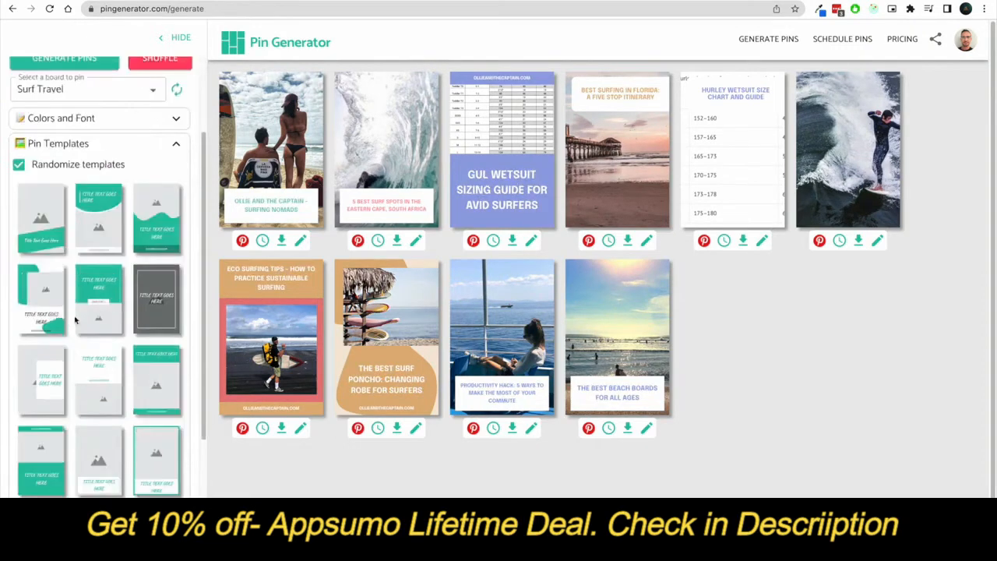
left_click(81, 165)
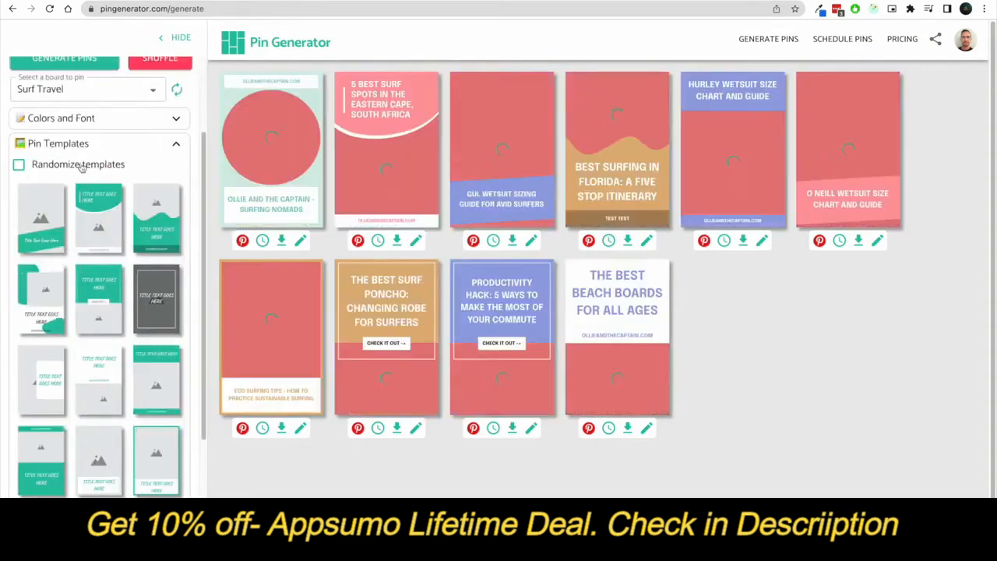
left_click(106, 226)
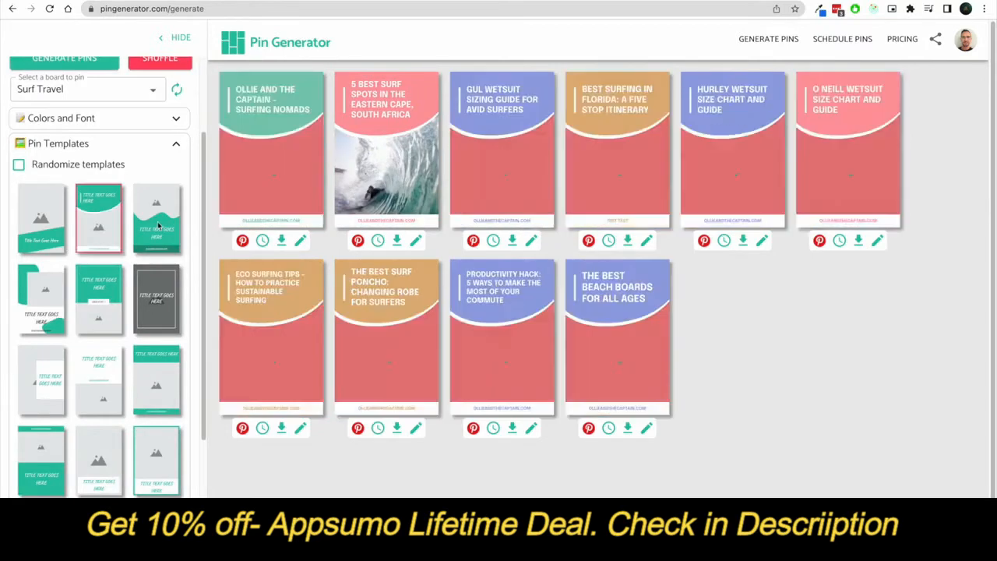
left_click(156, 220)
left_click(116, 302)
scroll(130, 286, "up", 1)
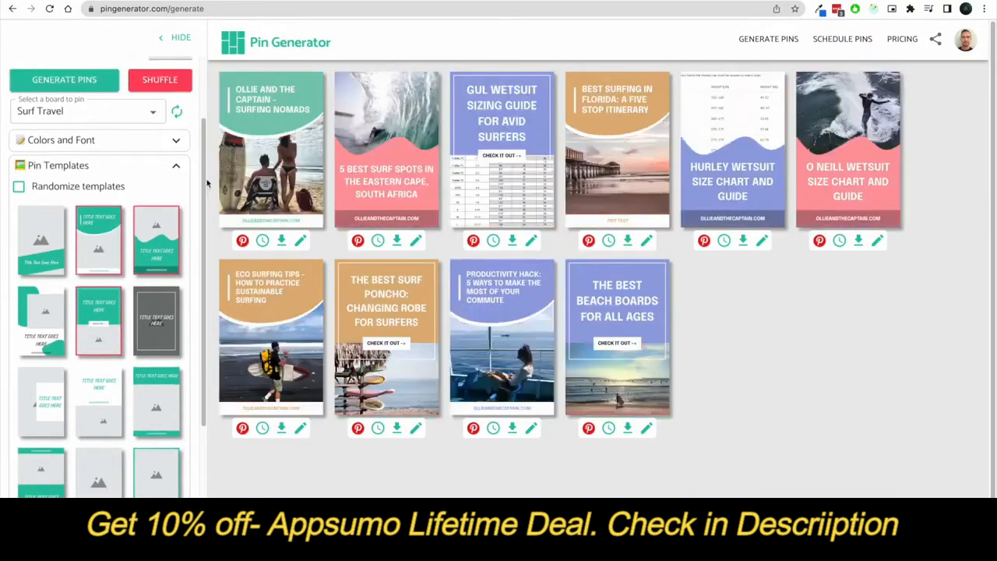
- Set the image background color of the pins to white
left_click(176, 141)
left_click(143, 282)
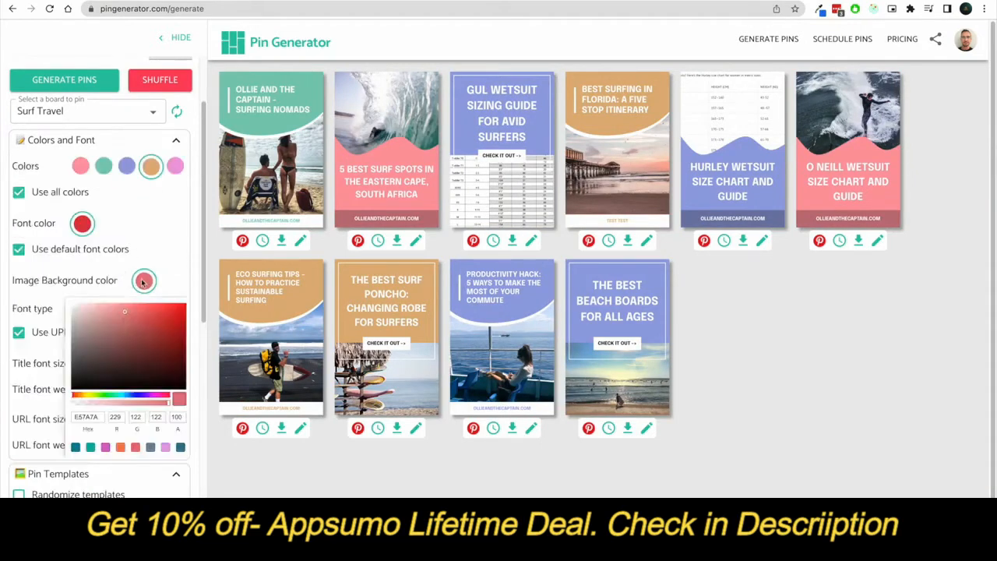
left_click_drag(124, 315, 69, 298)
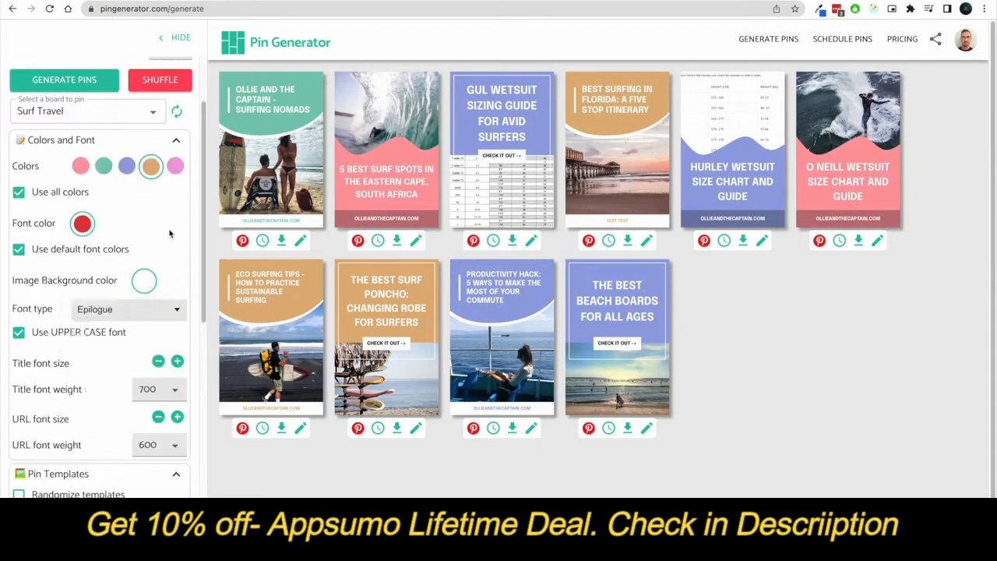
- Regenerate the pin designs and collapse the color, font and template settings
left_click(64, 80)
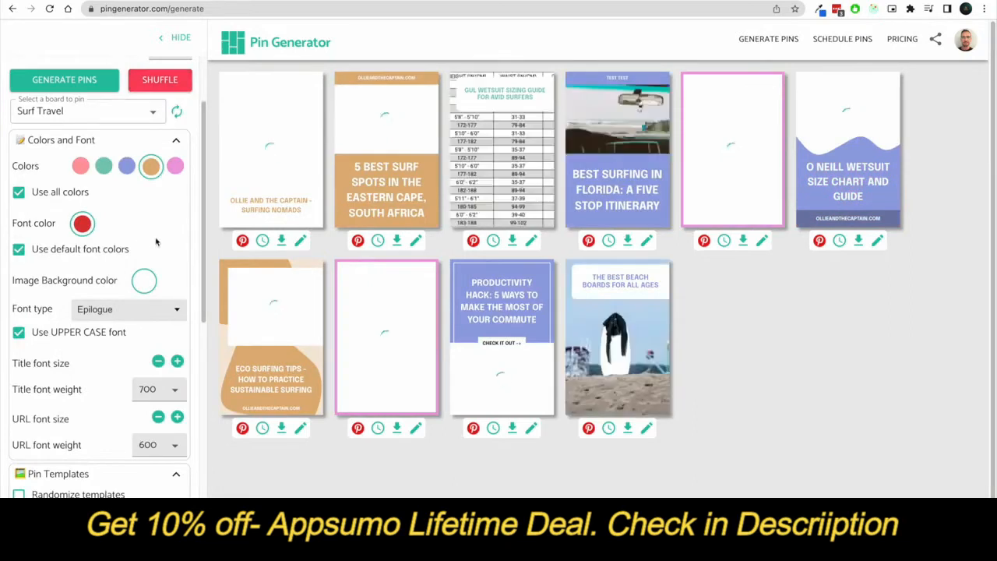
left_click(176, 140)
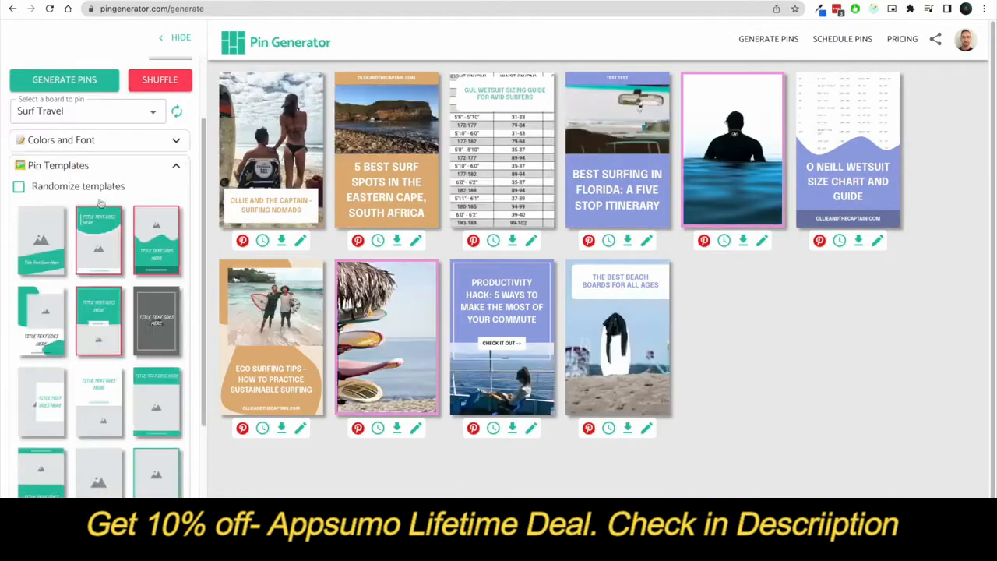
left_click(169, 174)
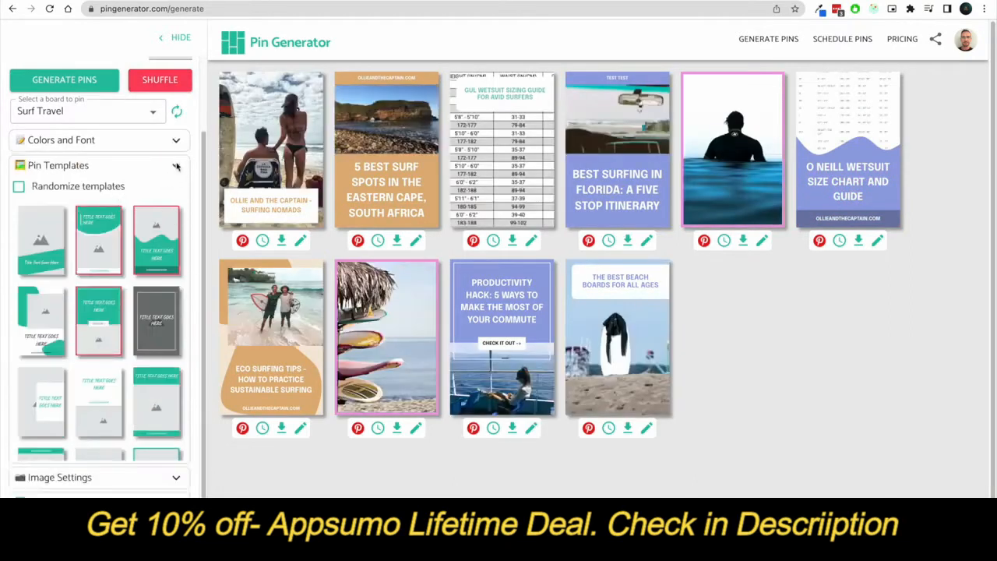
- Open the image settings and re-randomize the images of all pins twice
left_click(178, 290)
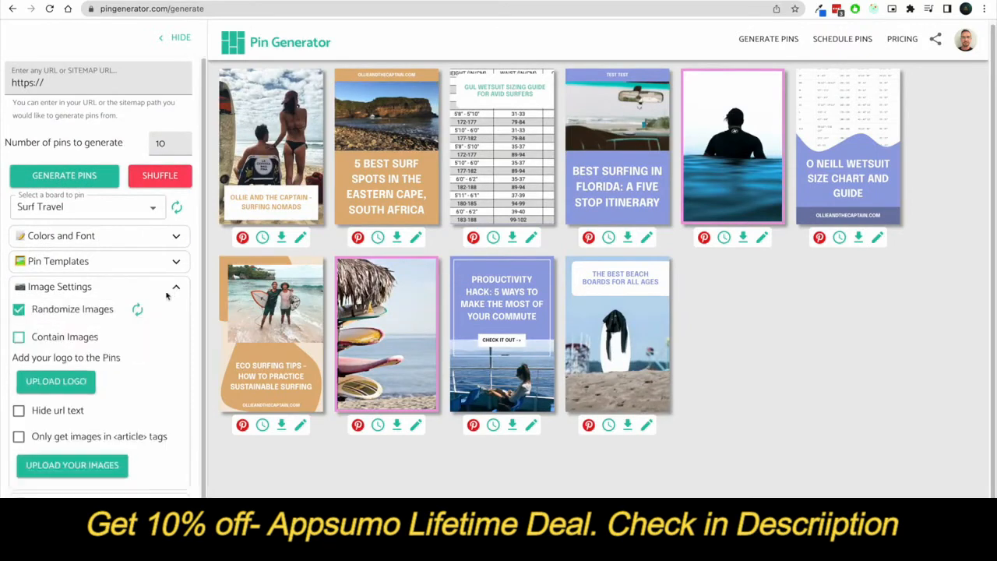
scroll(160, 292, "down", 1)
left_click(136, 288)
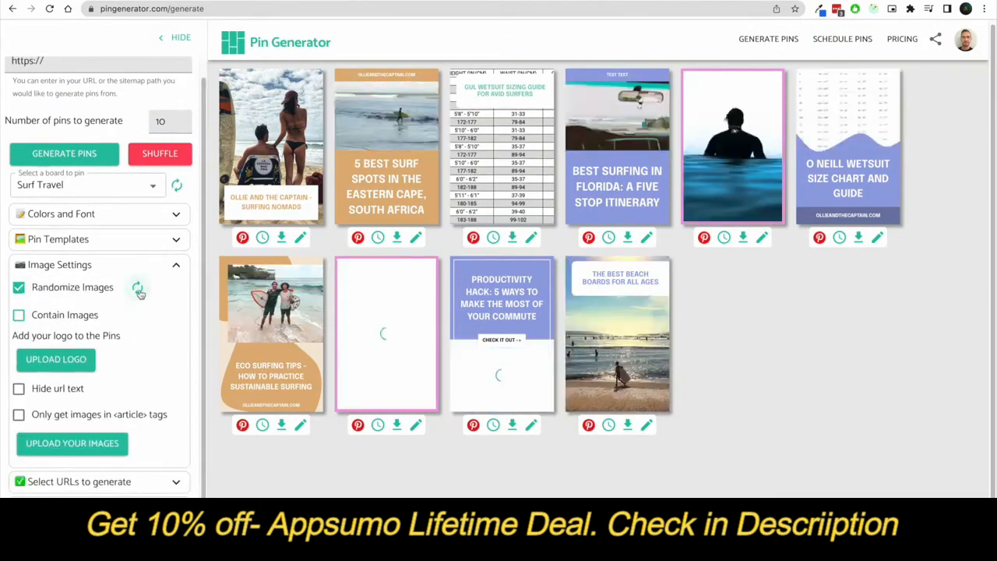
left_click(137, 289)
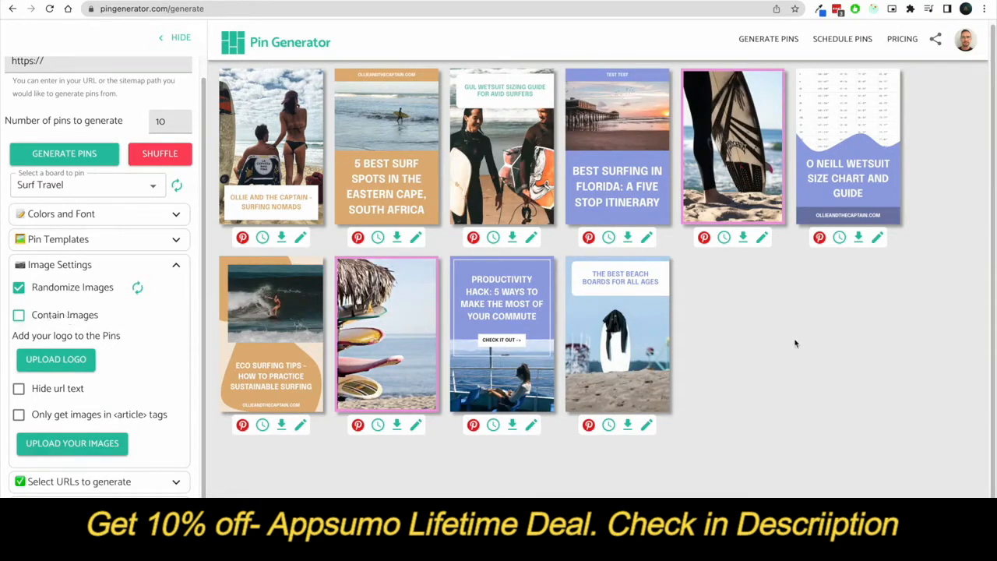
- Toggle the Contain Images option on and off again, and restrict image collection to images inside article tags
left_click(69, 319)
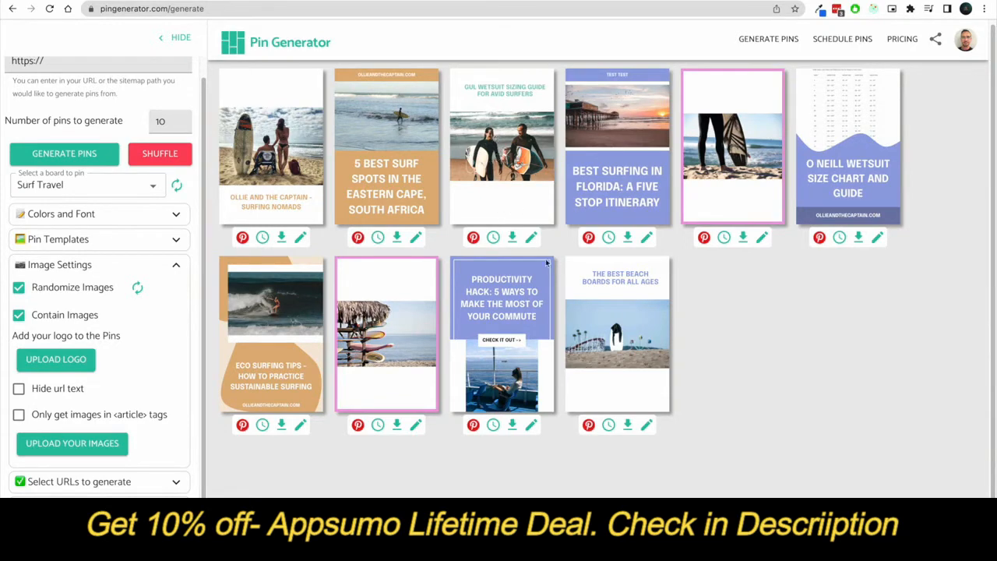
left_click(68, 316)
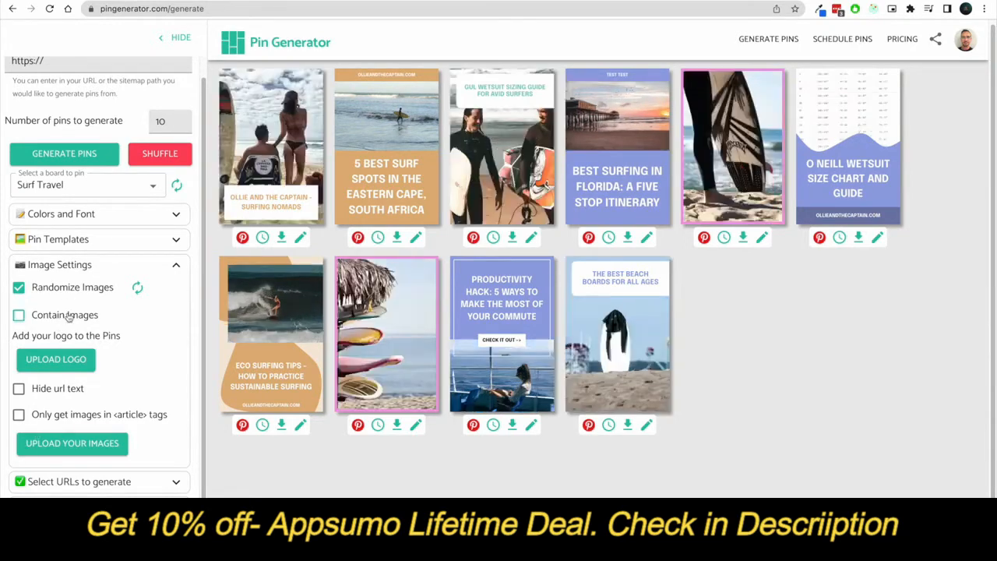
double_click(59, 390)
mouse_move(77, 420)
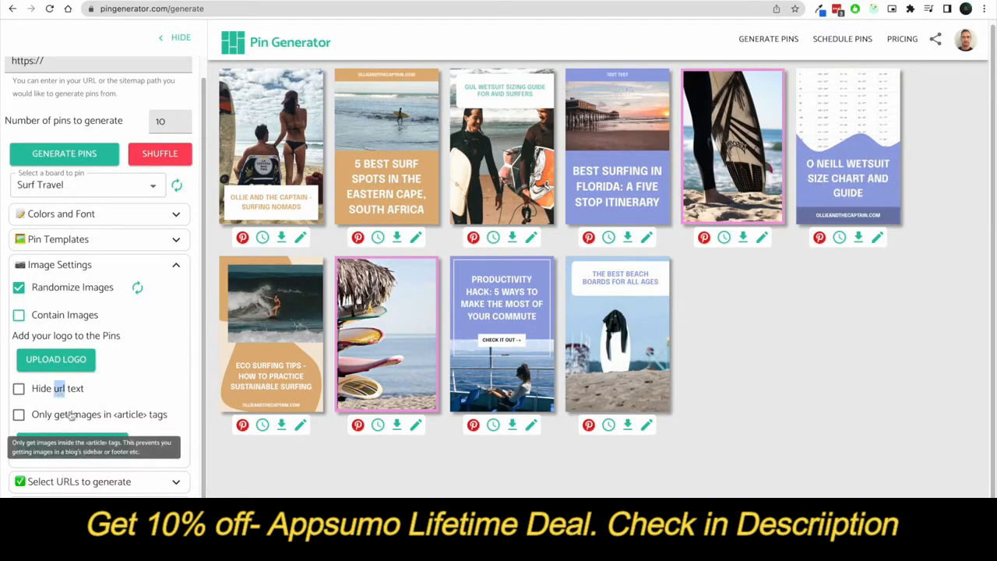
left_click(70, 419)
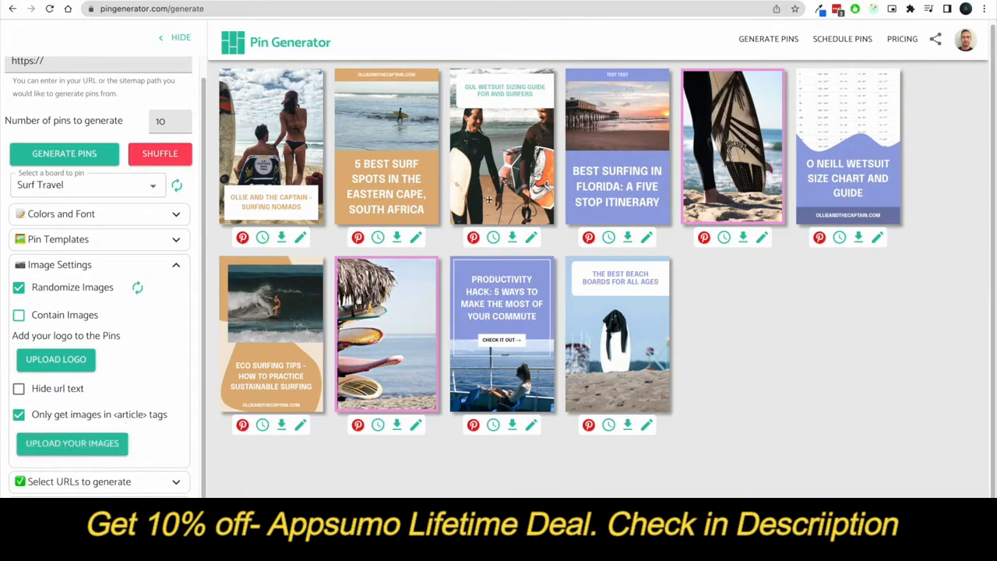
- Copy the outbound link of the "5 Best Surf Spots in the Eastern Cape" pin and open it in a new browser tab
left_click(415, 237)
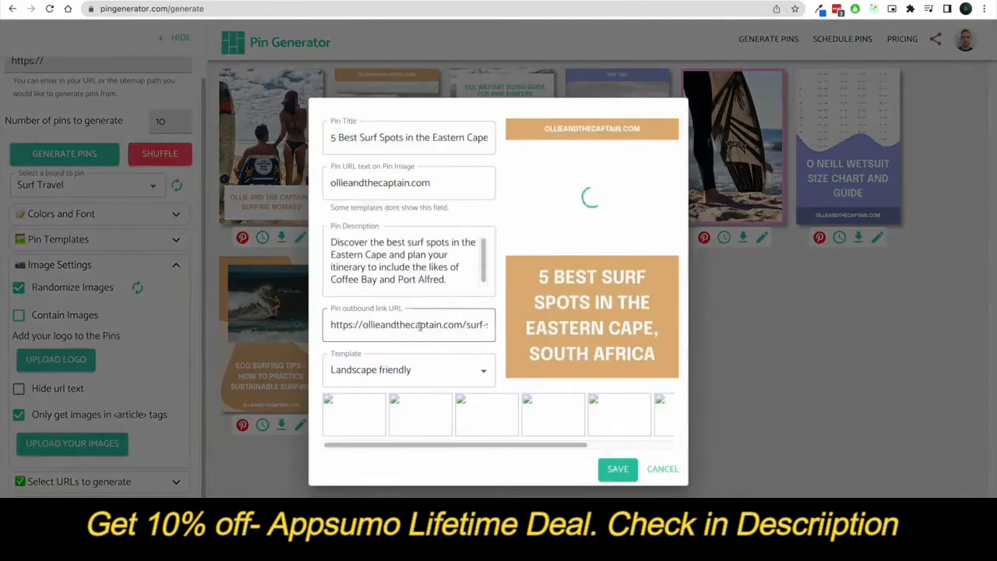
triple_click(419, 325)
key("ctrl+c")
key("ctrl+t")
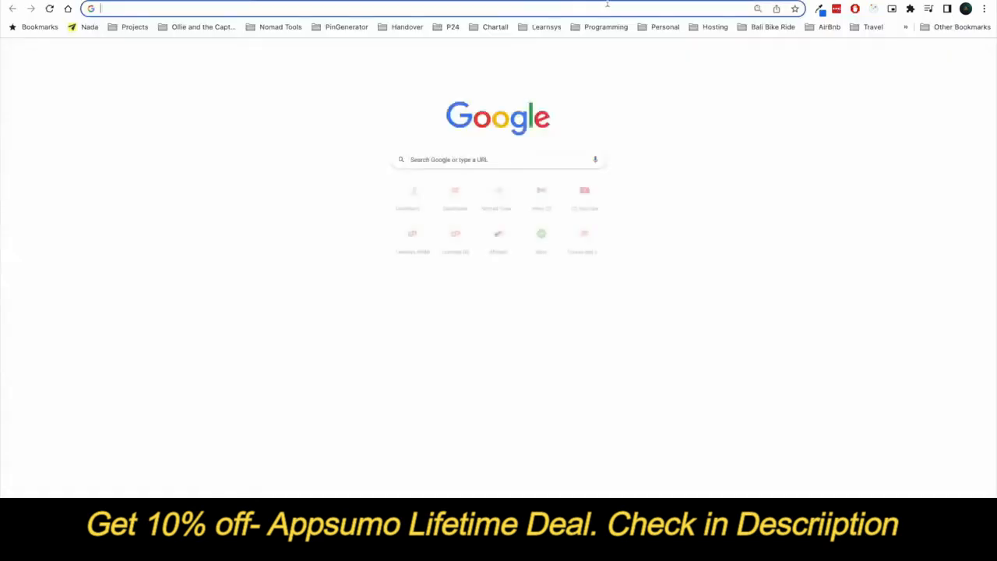
key("ctrl+v")
key("Return")
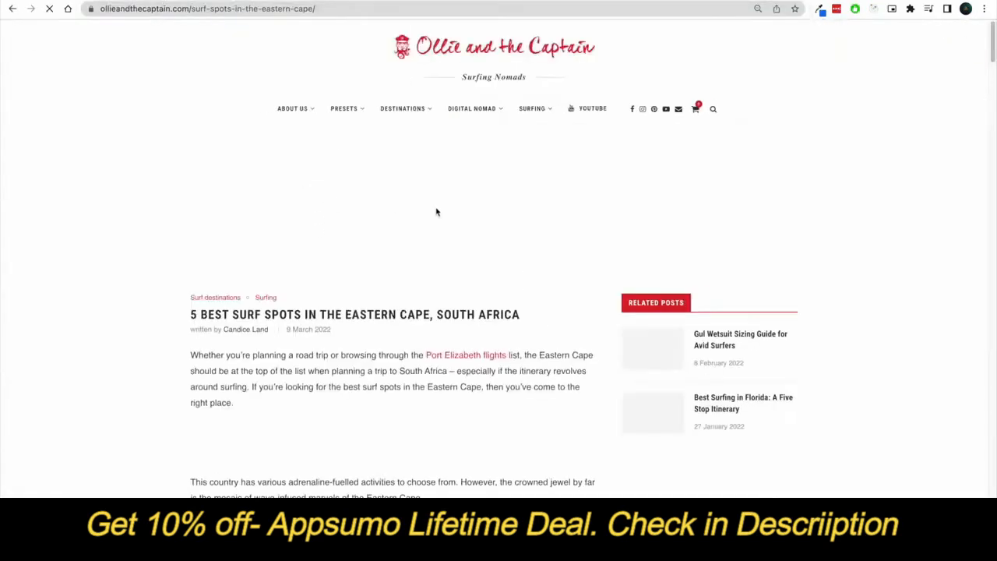
- Examine which images belong to the article body and which to its sidebar, and close the pin editor without saving
scroll(319, 376, "down", 1)
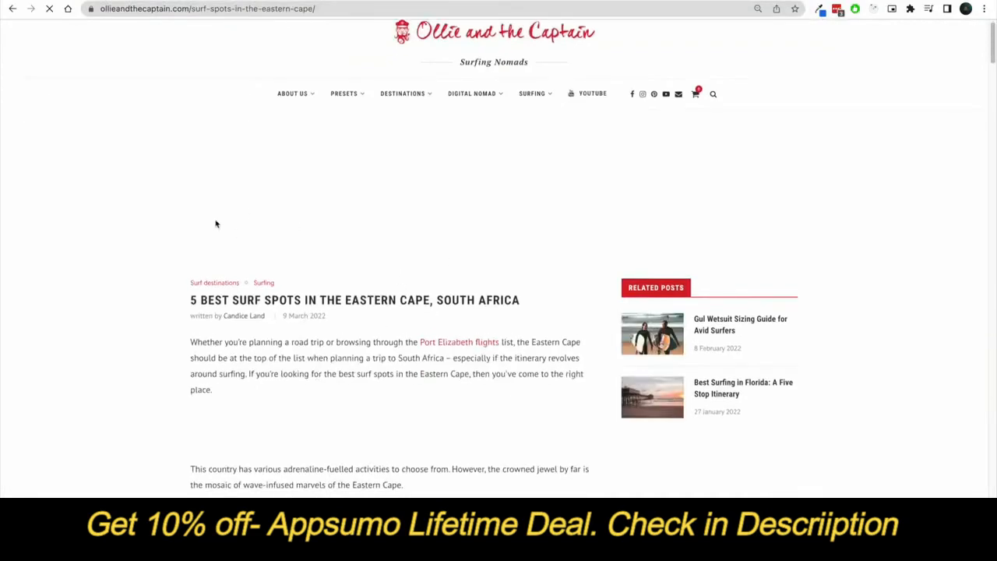
scroll(564, 359, "down", 3)
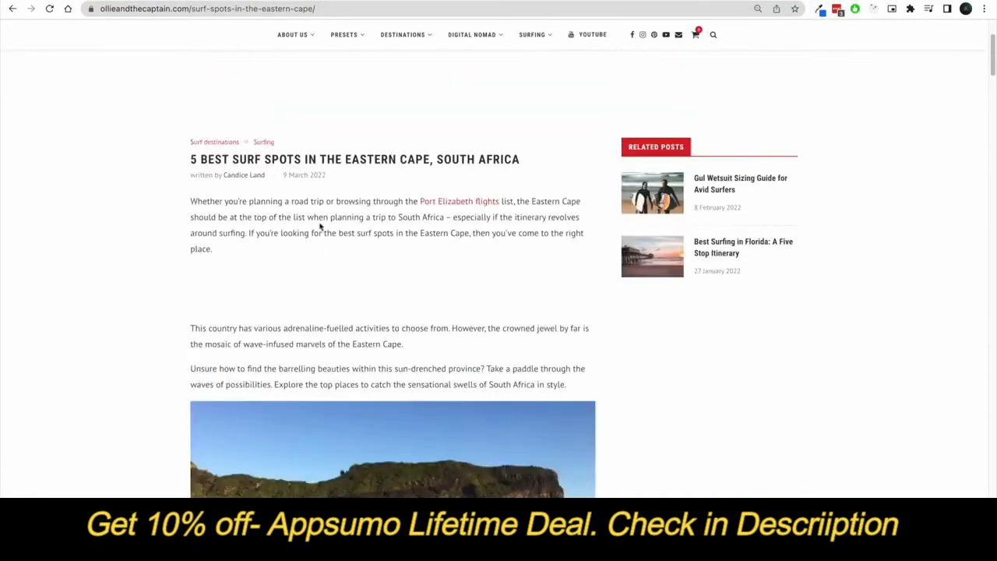
scroll(428, 304, "down", 1)
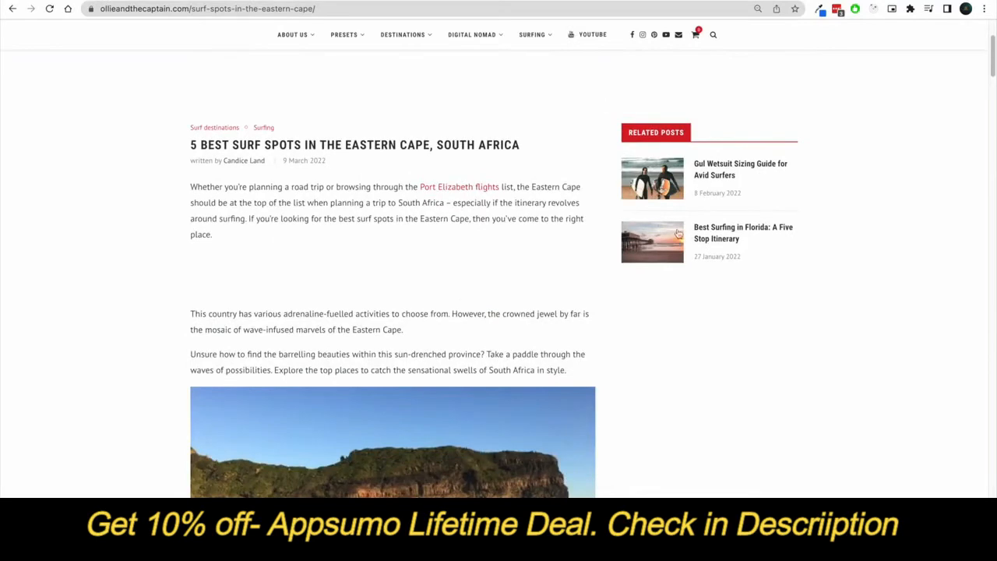
scroll(679, 283, "up", 2)
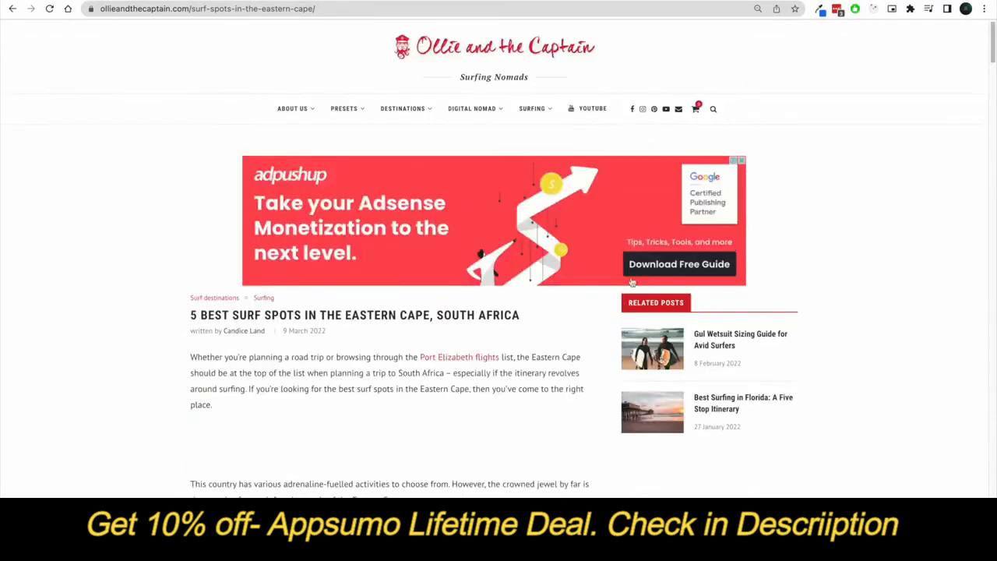
scroll(656, 101, "down", 3)
scroll(678, 125, "down", 2)
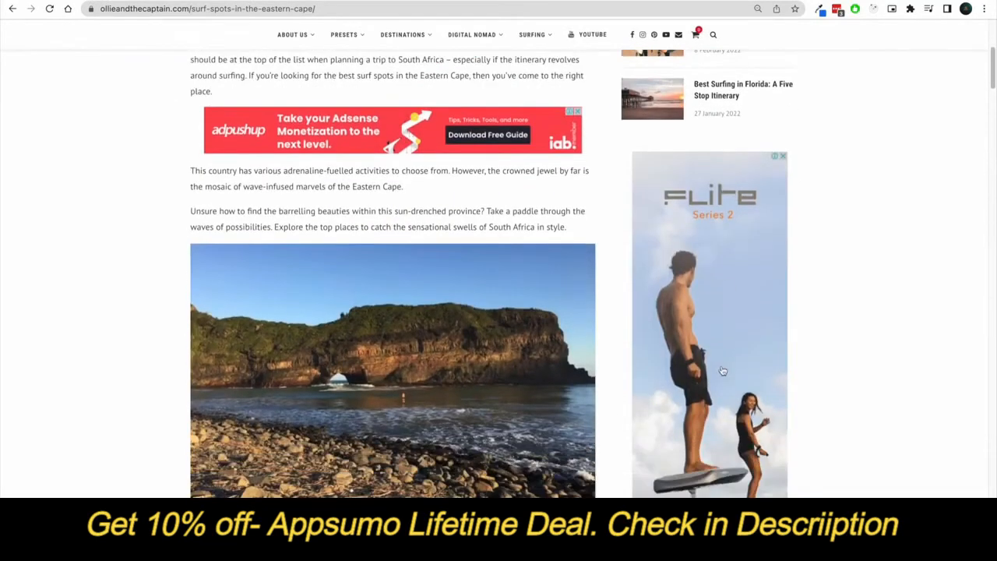
scroll(692, 143, "down", 10)
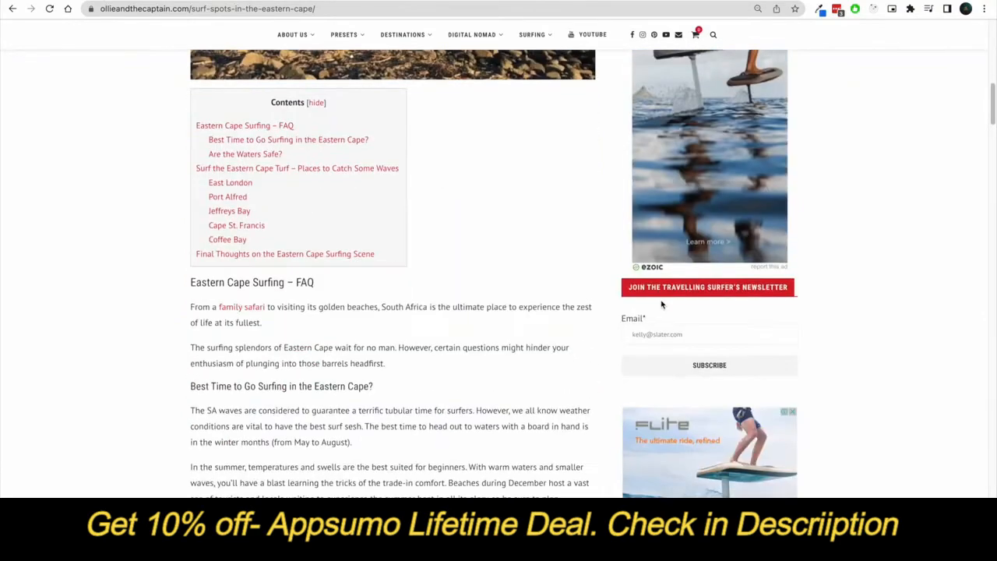
scroll(651, 355, "down", 2)
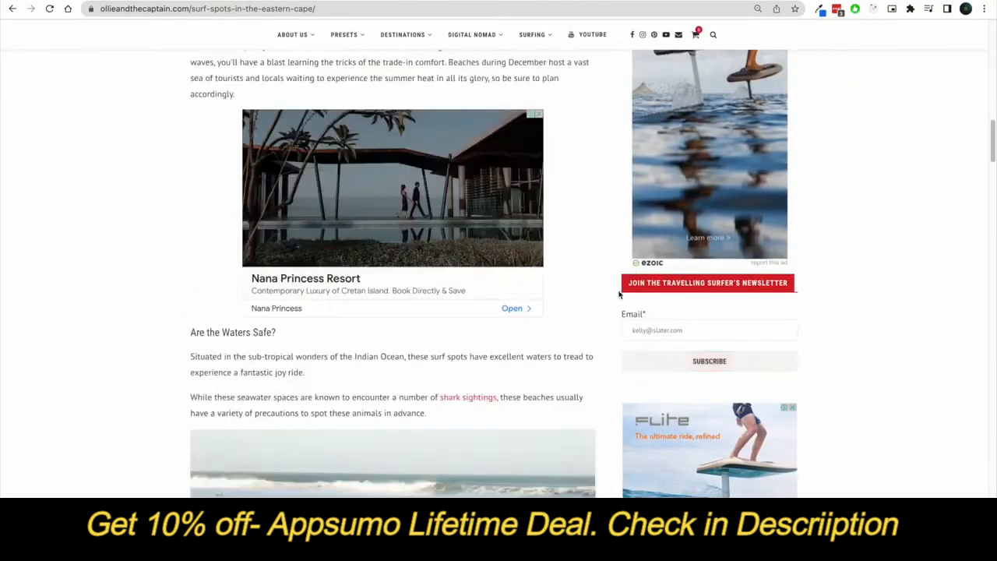
scroll(638, 309, "down", 2)
scroll(639, 309, "down", 3)
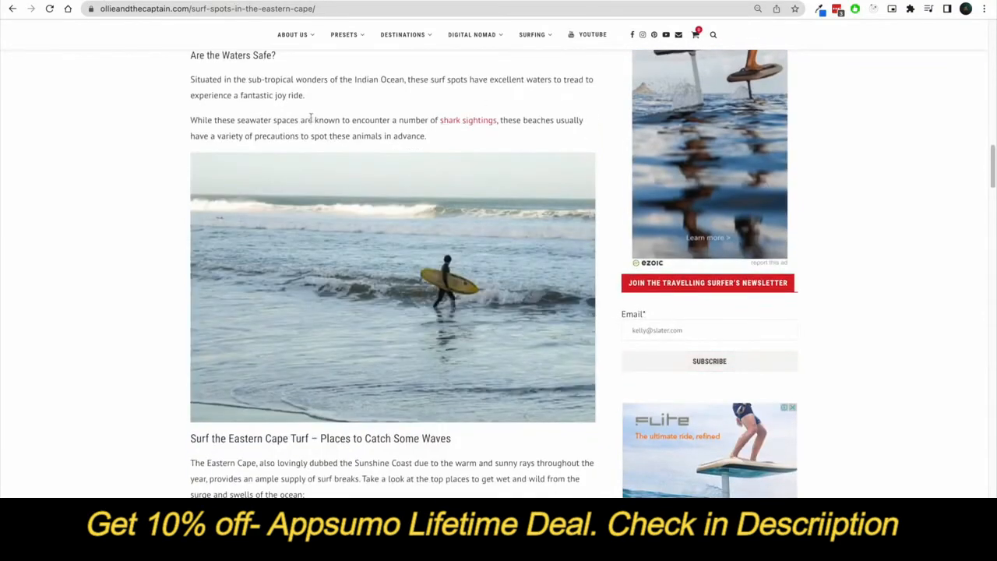
scroll(319, 148, "up", 15)
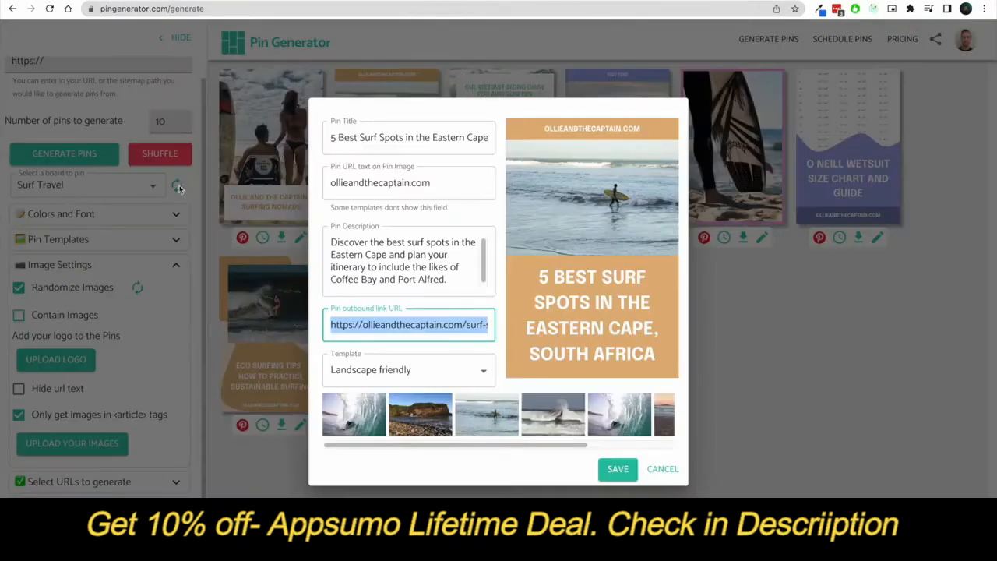
left_click(663, 472)
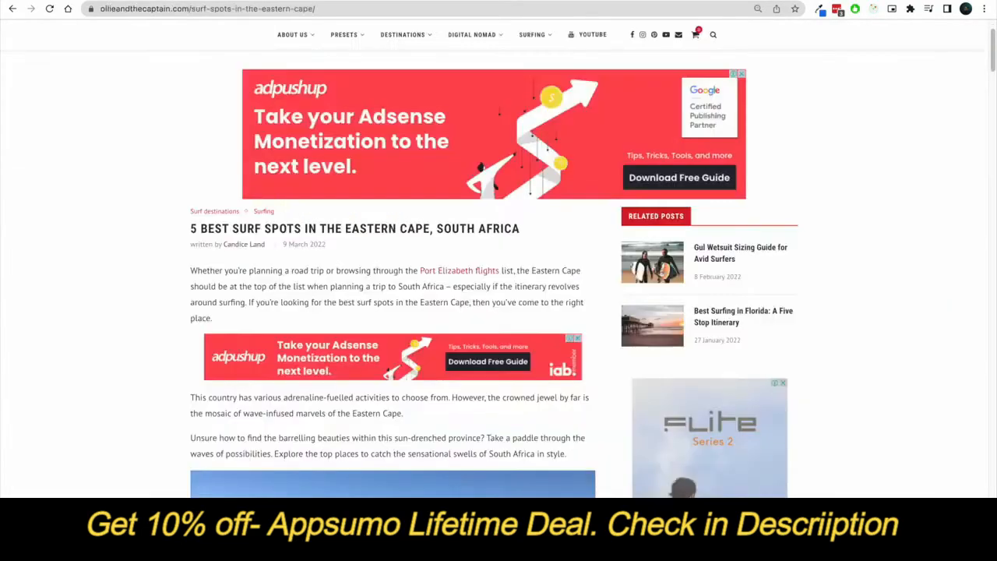
scroll(206, 141, "down", 15)
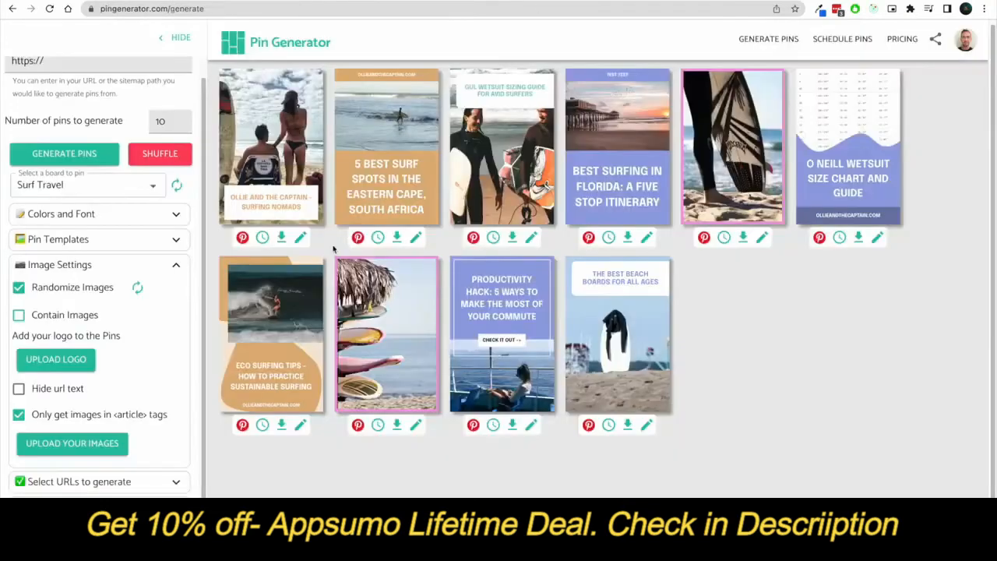
- Collapse the image settings and look through the list of website URLs that can be selected for pin generation
left_click(176, 266)
left_click(174, 316)
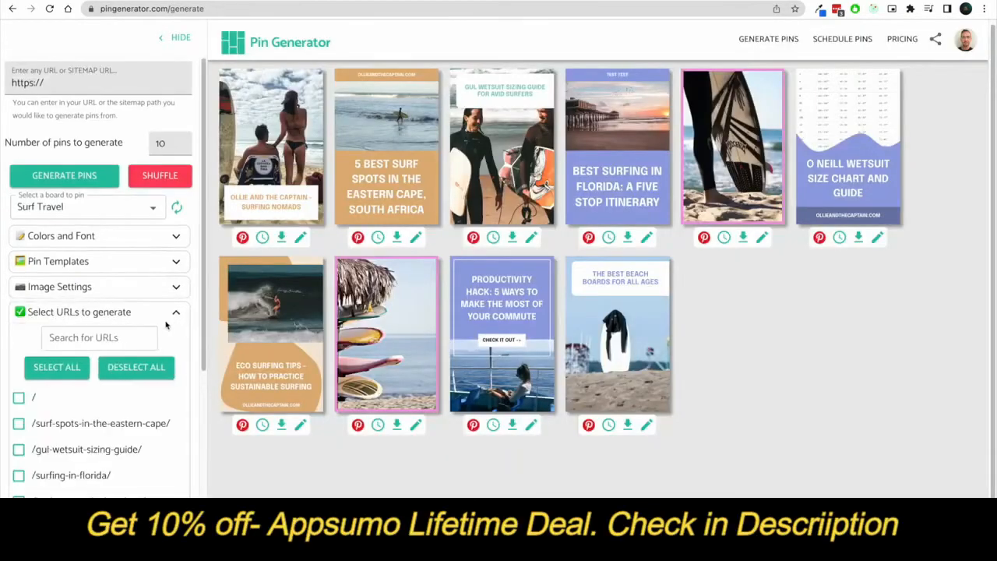
scroll(109, 367, "down", 1)
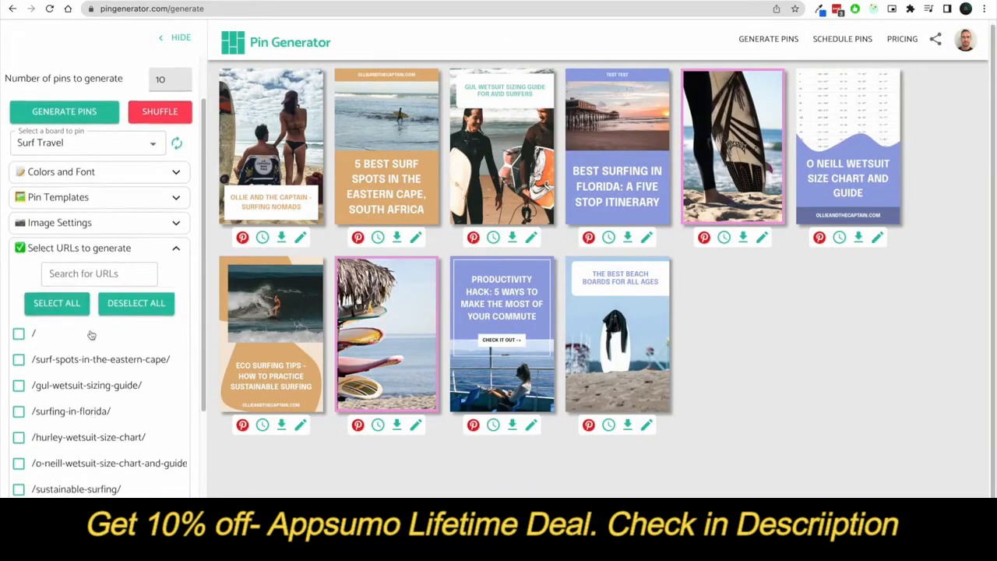
scroll(102, 403, "down", 1)
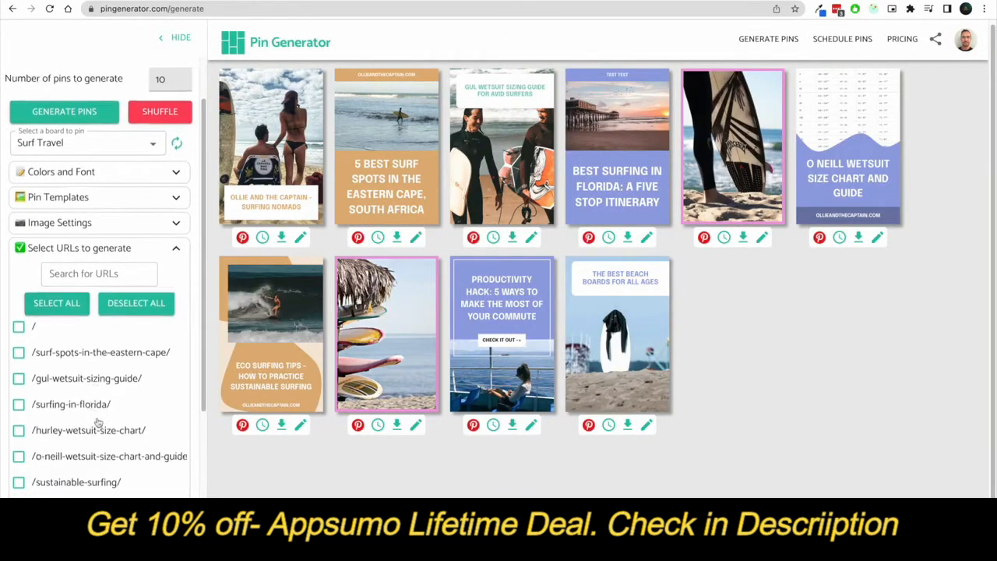
scroll(90, 371, "up", 1)
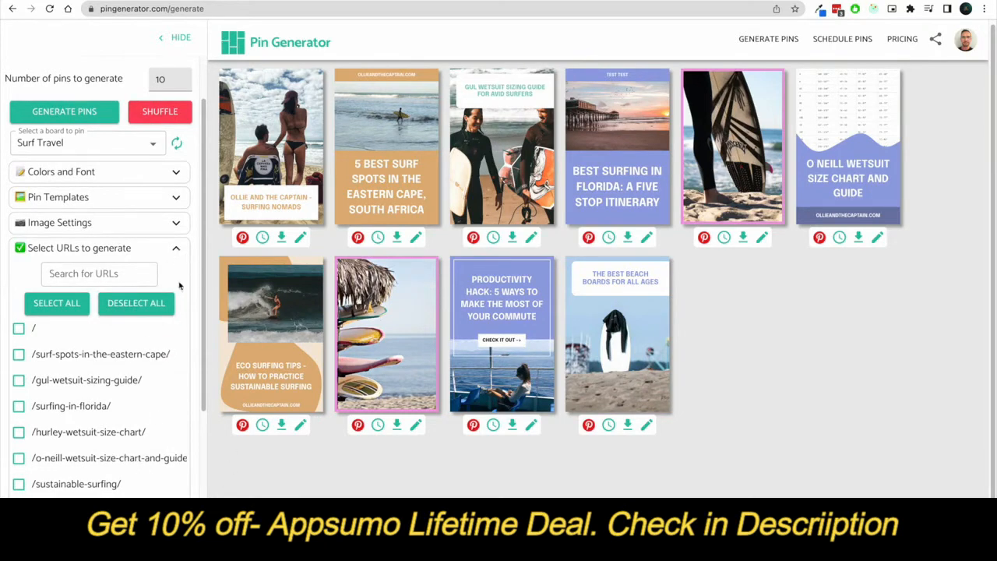
left_click(178, 251)
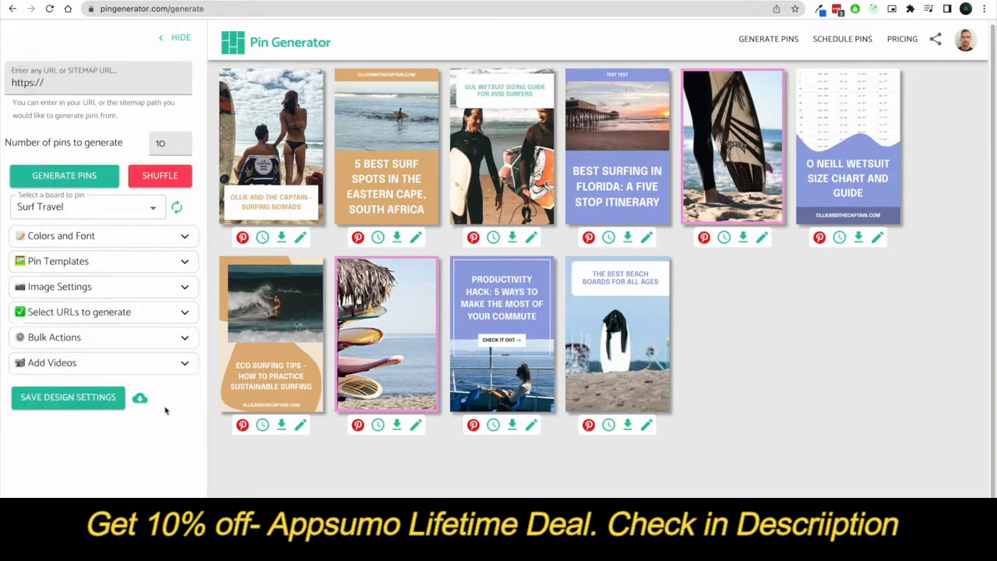
- Set the title of all pins to "Test Test" and their description to "Test" using the bulk actions
left_click(176, 341)
left_click(103, 385)
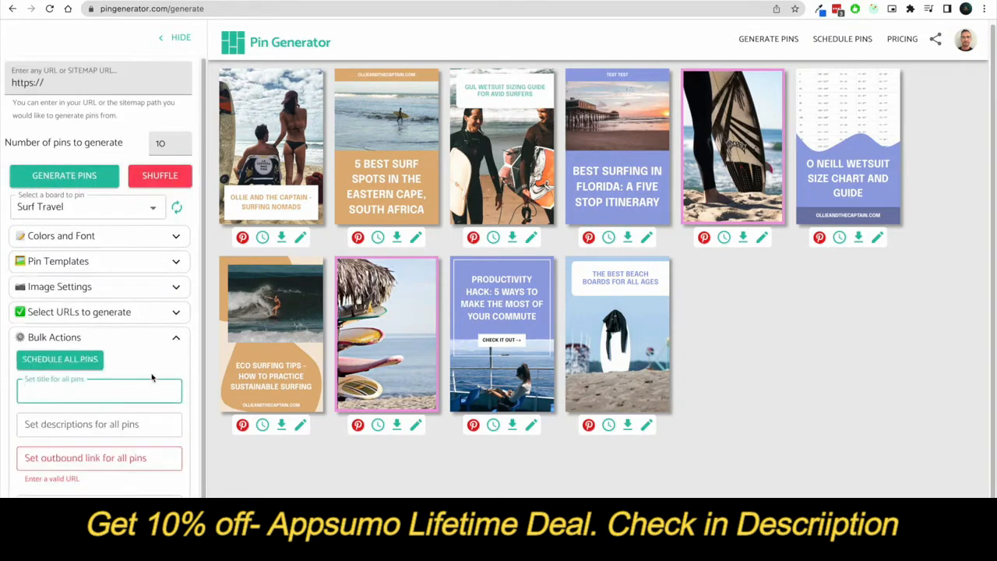
type("Test Test")
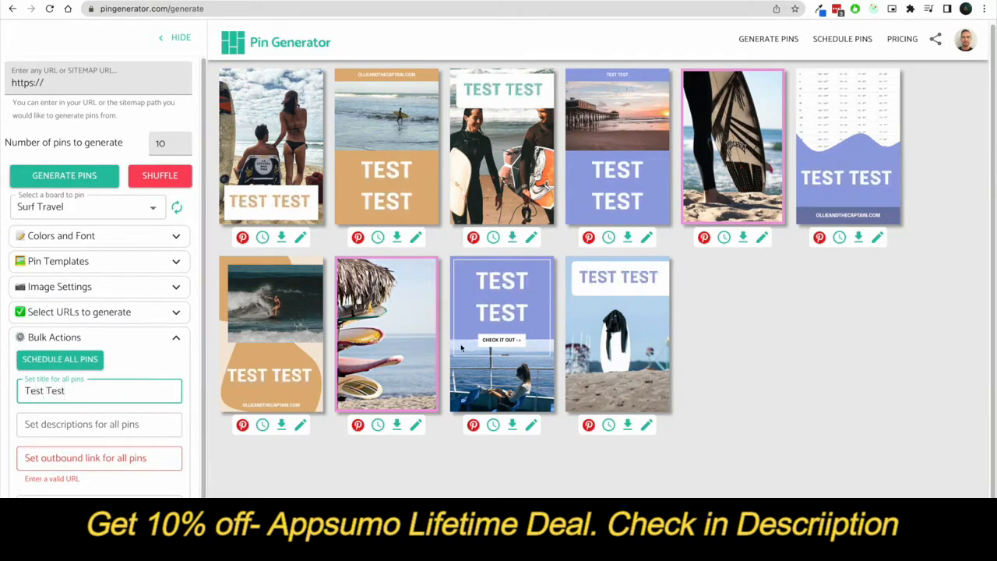
left_click(139, 426)
type("Tests")
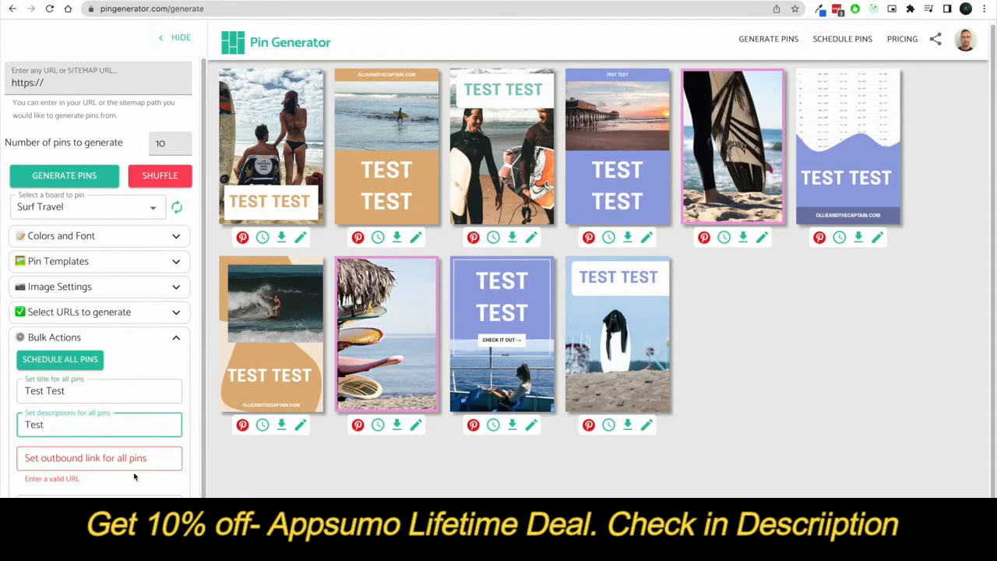
- Set the URL text of all pins to "Test Test"
left_click(100, 506)
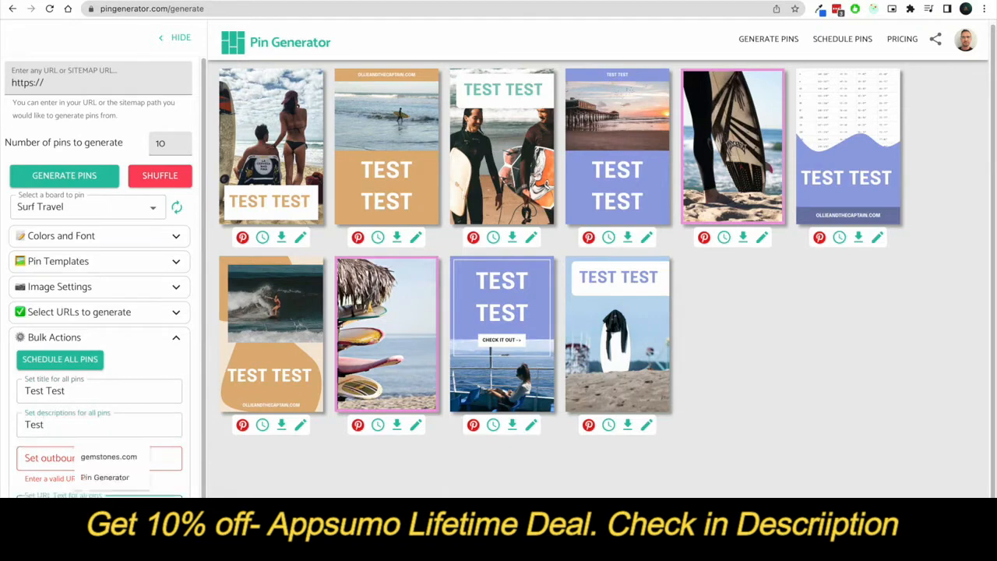
type("Test Test")
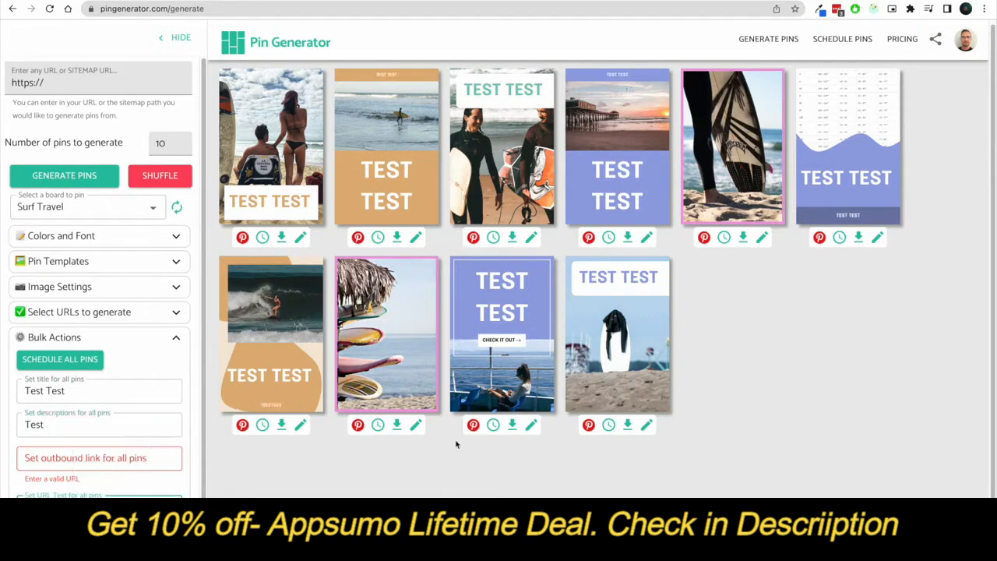
left_click(301, 414)
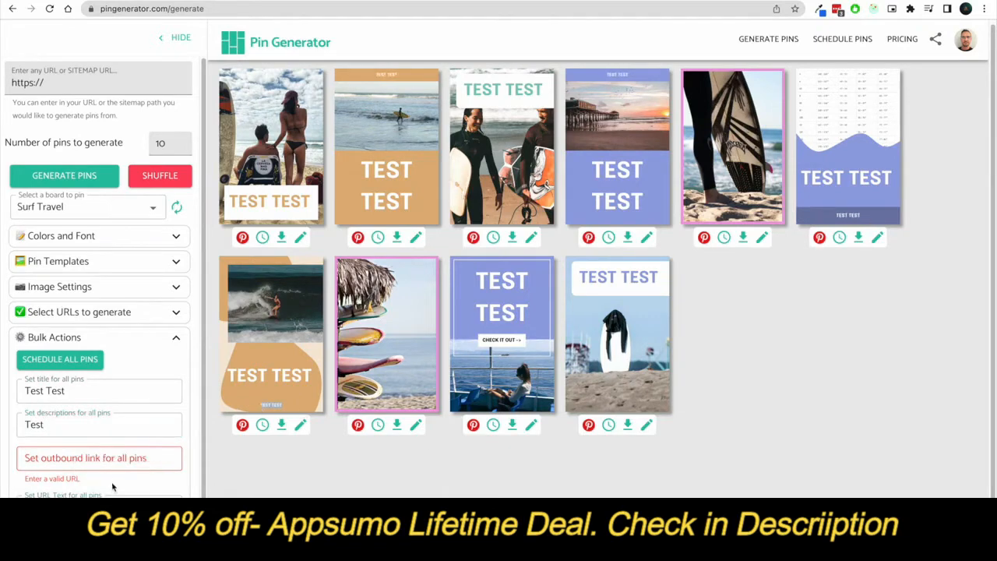
left_click(109, 459)
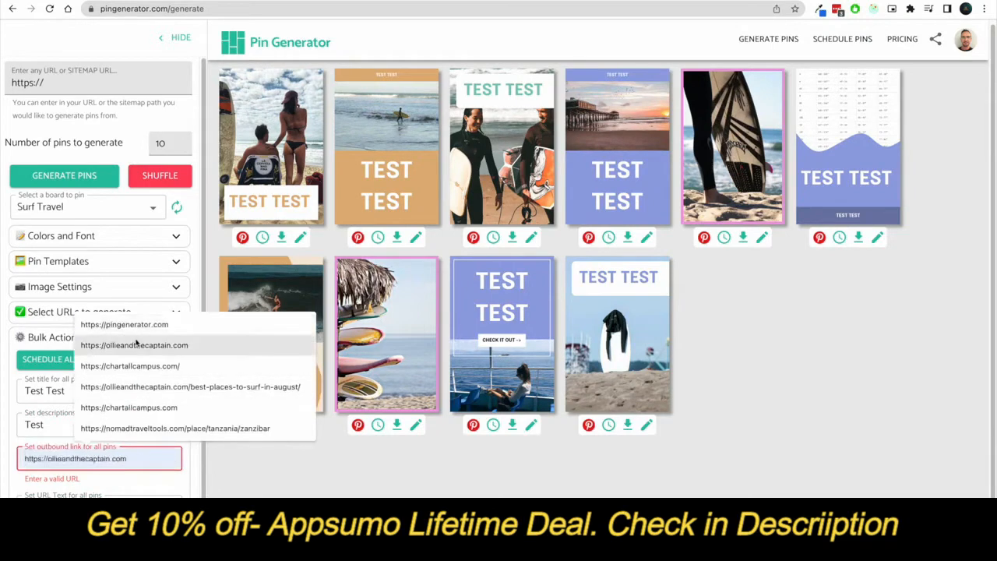
left_click(134, 345)
left_click_drag(28, 462, 155, 458)
left_click(166, 462)
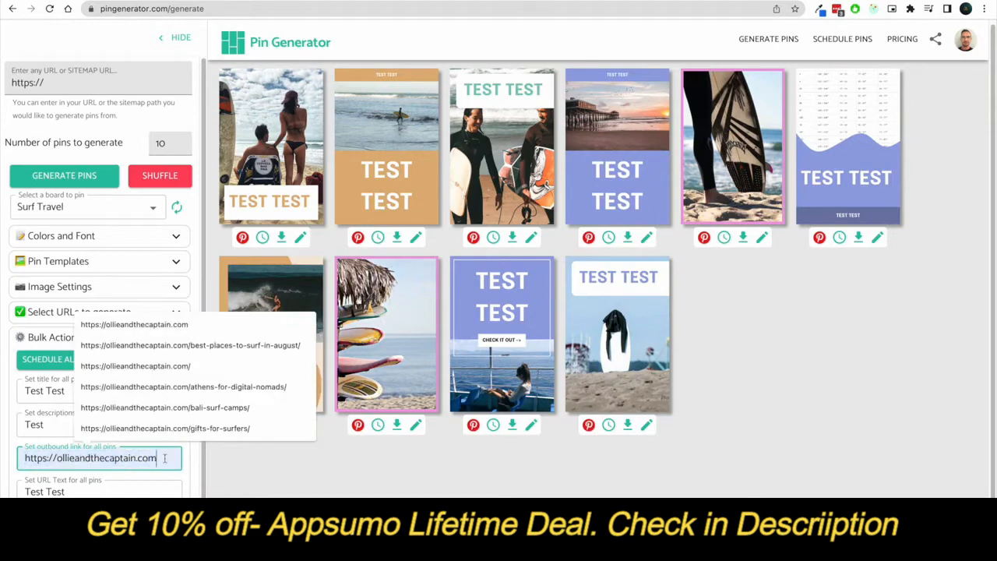
left_click(445, 483)
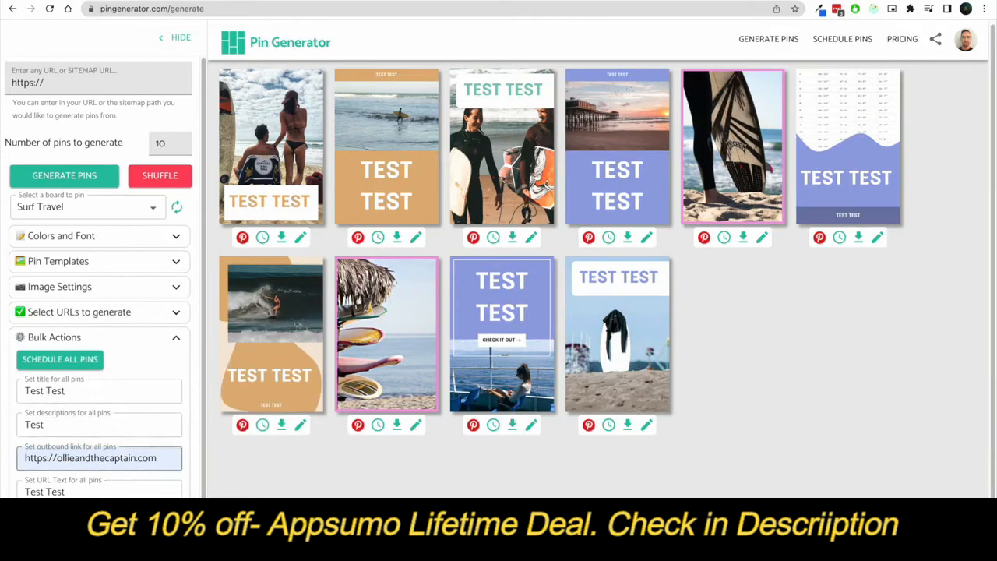
- Review the title, URL text, description and outbound link of the Eastern Cape surf spots pin in its editor without saving
left_click(416, 237)
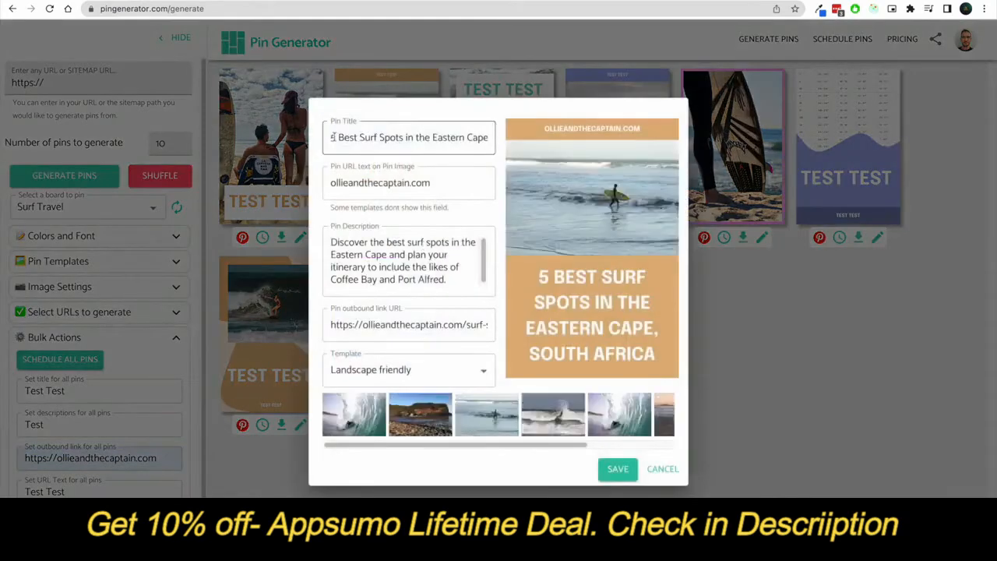
left_click_drag(332, 137, 491, 162)
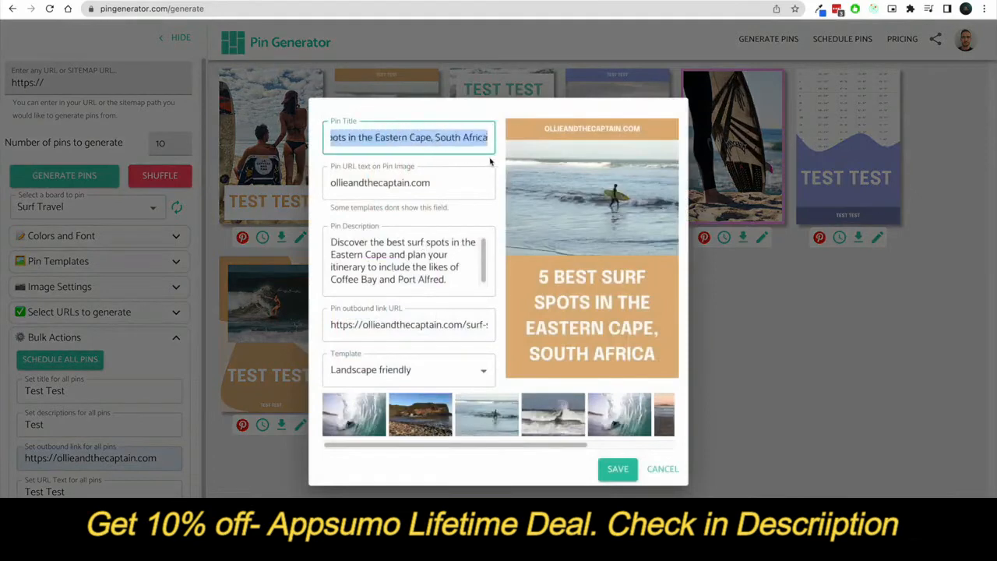
left_click(659, 470)
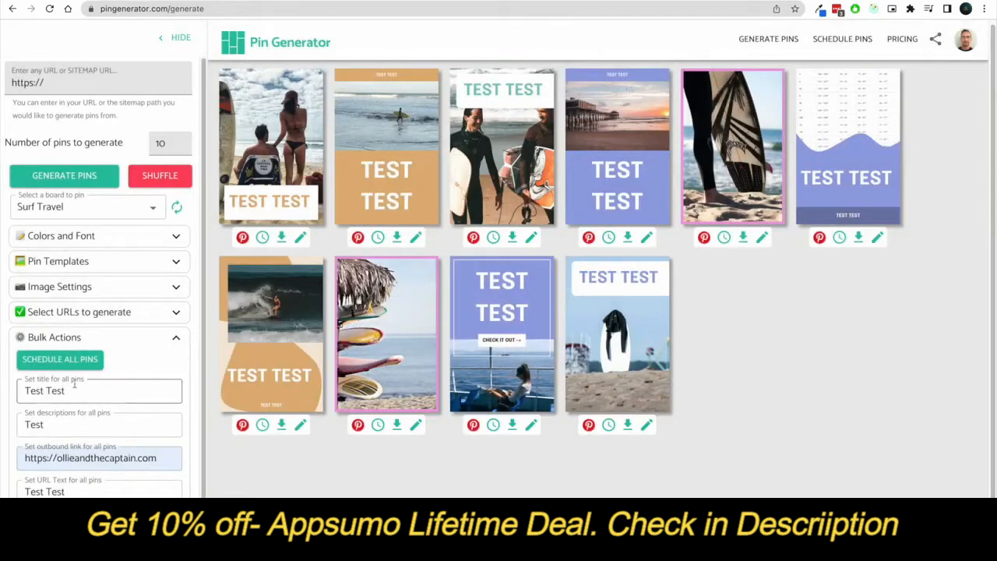
- Clear the bulk title for all pins and check the Eastern Cape surf pin's own title in its editor
left_click_drag(26, 391, 68, 394)
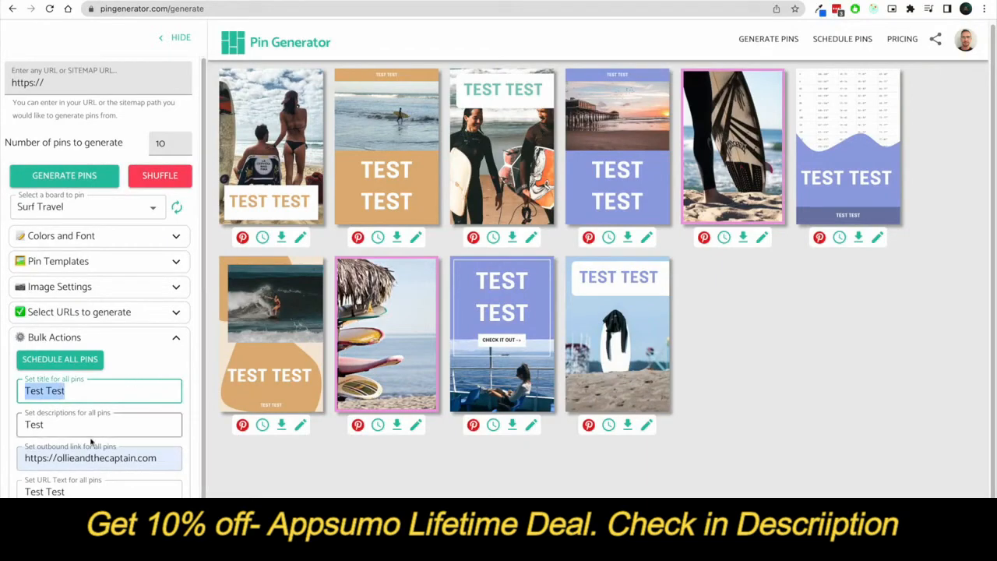
key("BackSpace")
left_click(416, 237)
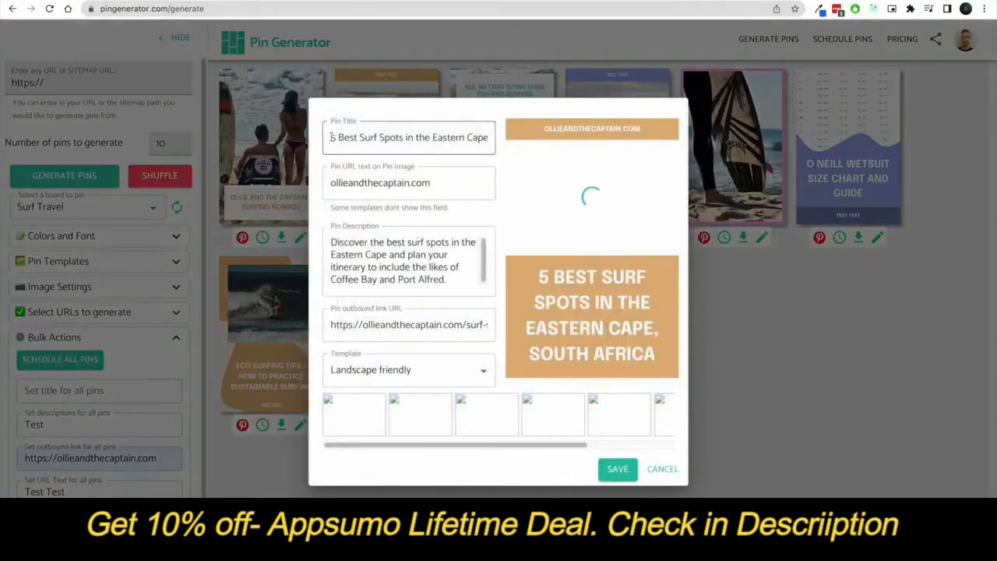
left_click(662, 469)
- Clear the bulk URL text, outbound link and description so that no shared values are set for all pins
left_click_drag(77, 491, 16, 492)
key("BackSpace")
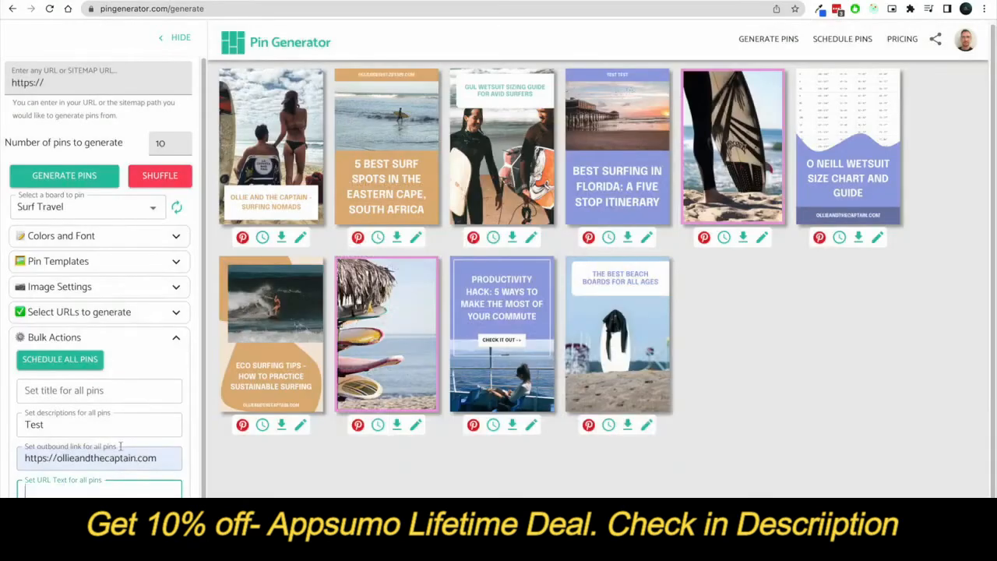
left_click_drag(161, 458, 0, 471)
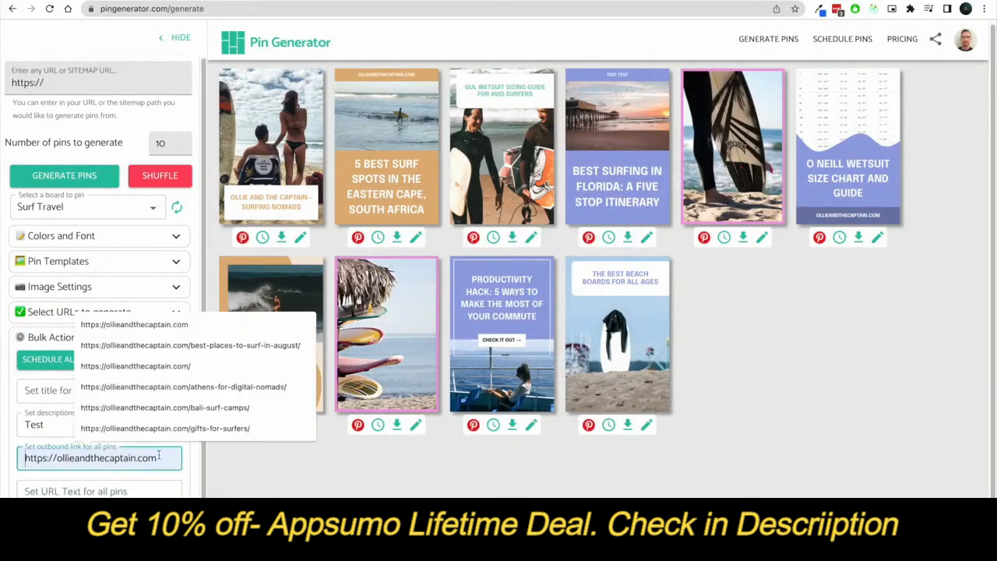
left_click_drag(159, 457, 4, 459)
key("BackSpace")
double_click(33, 425)
key("BackSpace")
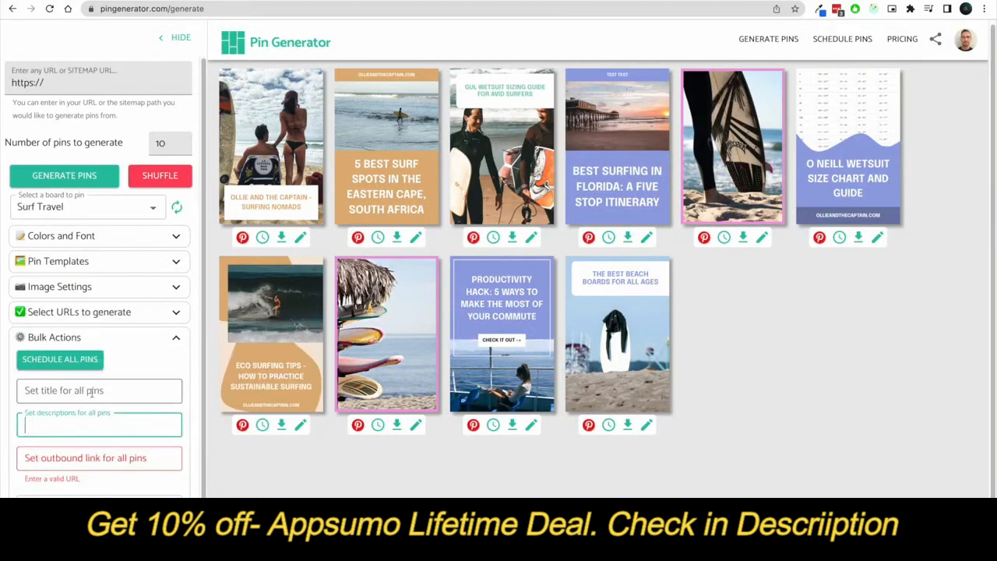
left_click(100, 458)
left_click(199, 478)
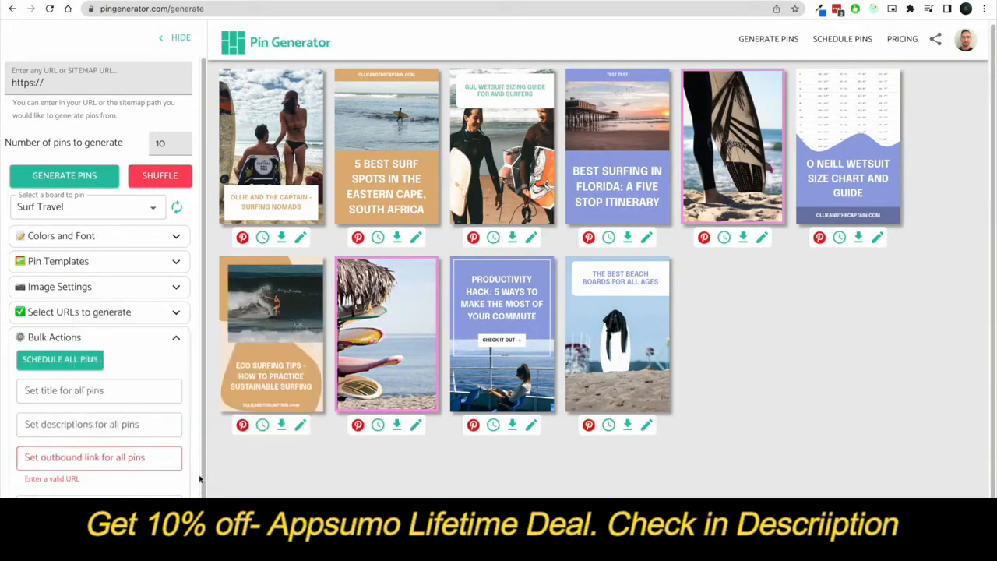
left_click(134, 458)
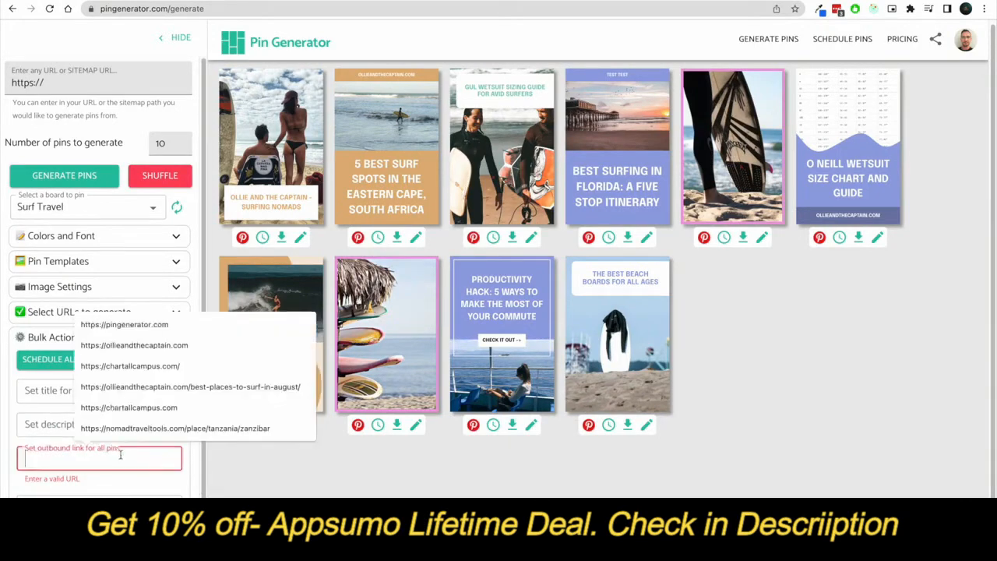
left_click(176, 346)
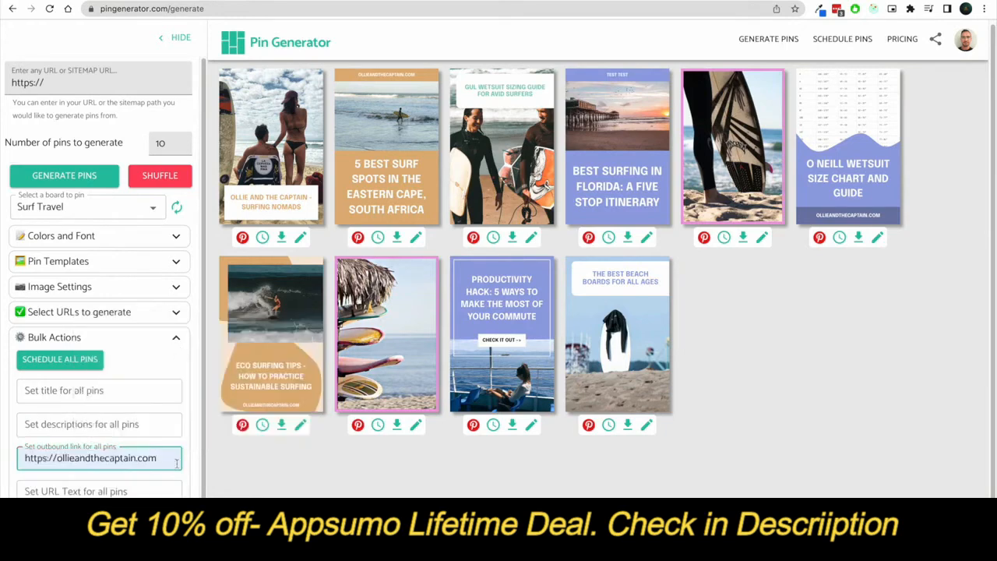
type("?")
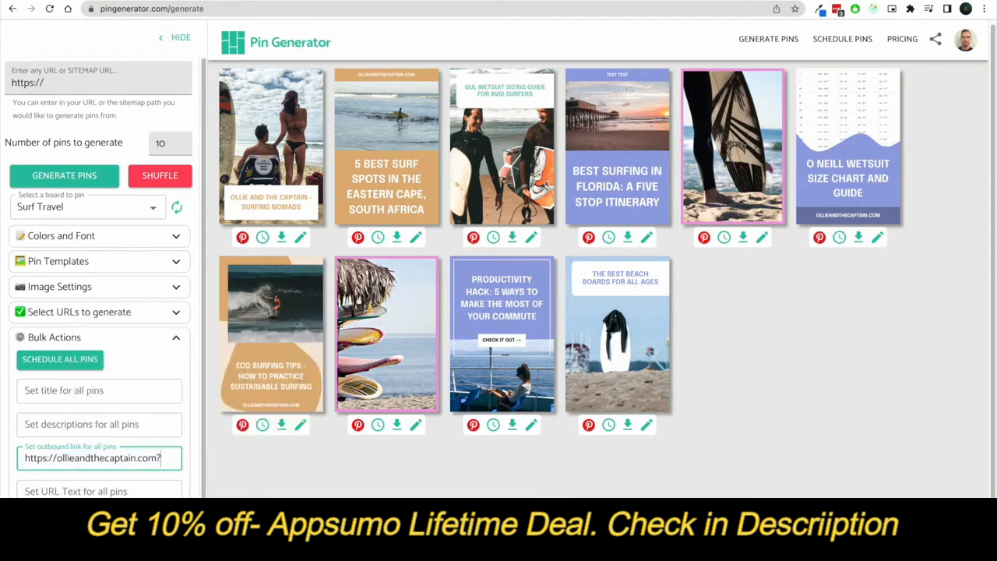
type("reaffref")
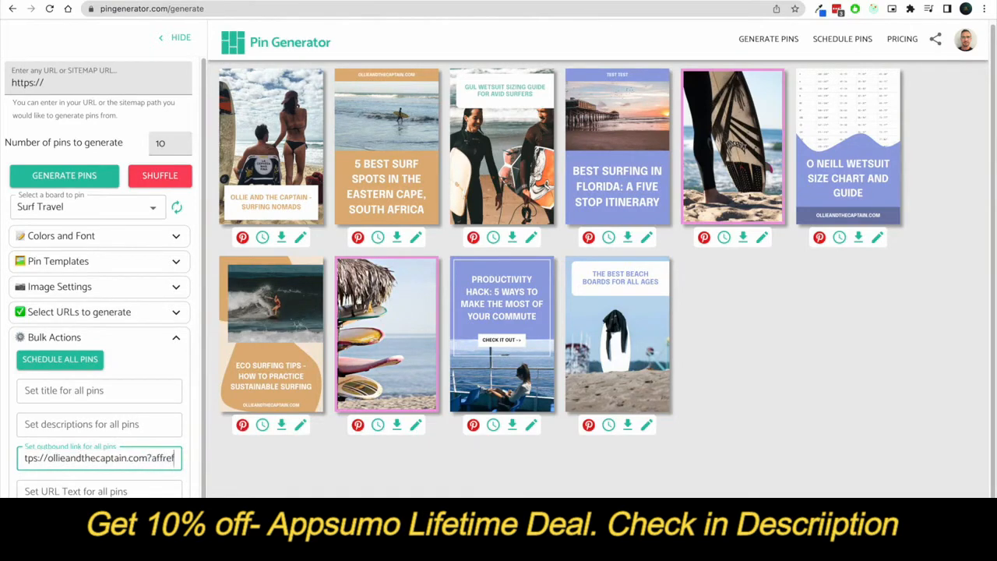
type("=\"")
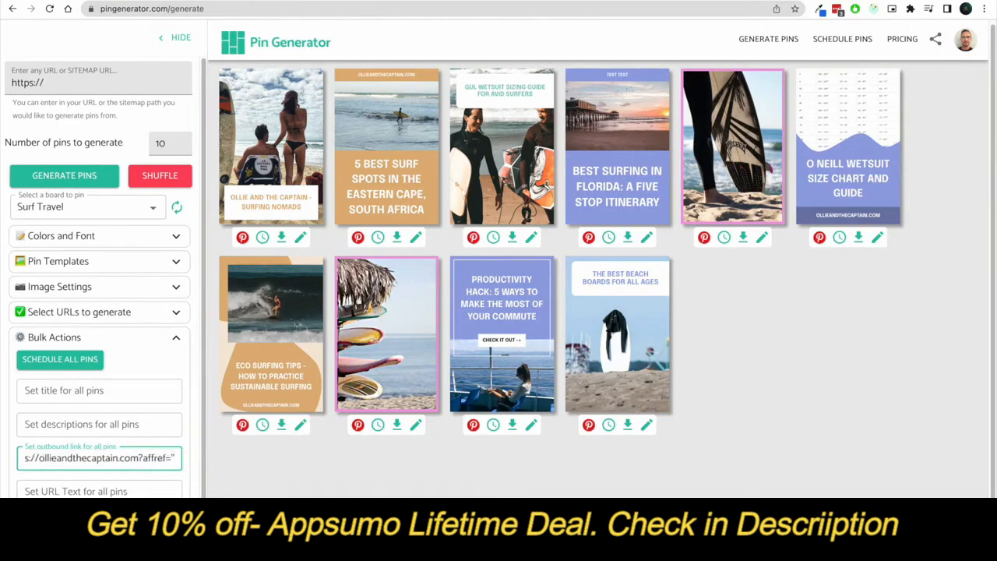
key("BackSpace")
type("ollie")
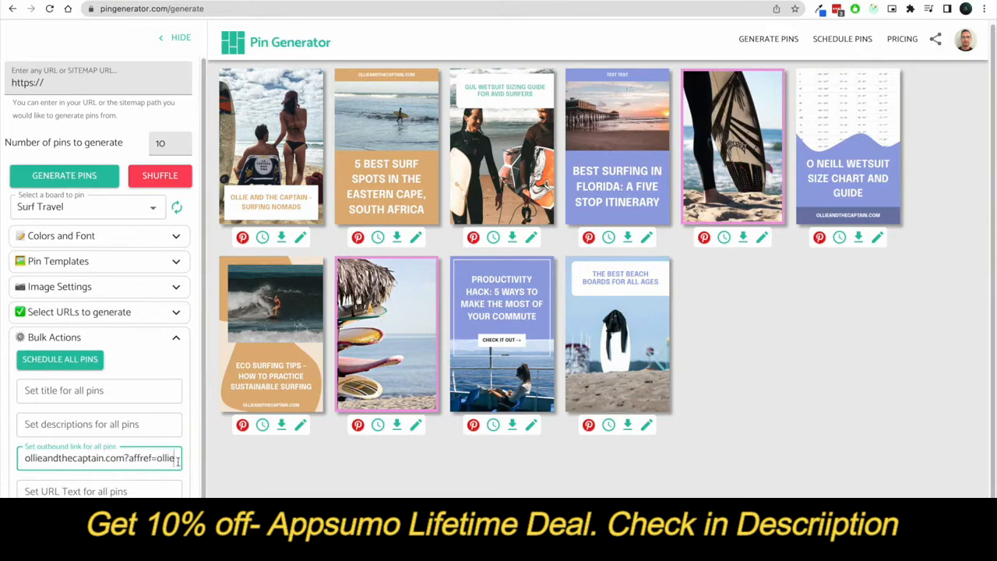
left_click_drag(178, 458, 9, 463)
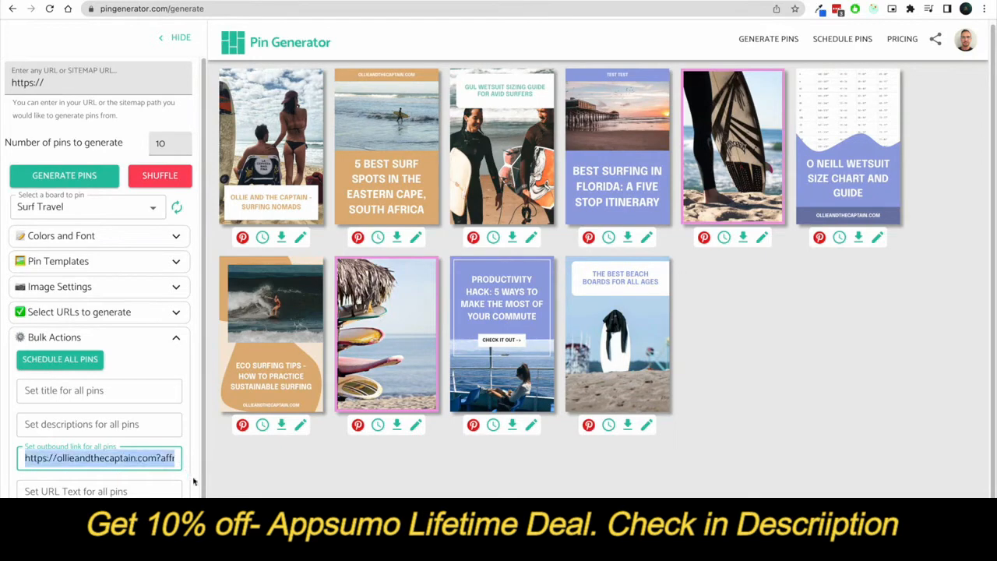
scroll(172, 390, "down", 1)
left_click(176, 330)
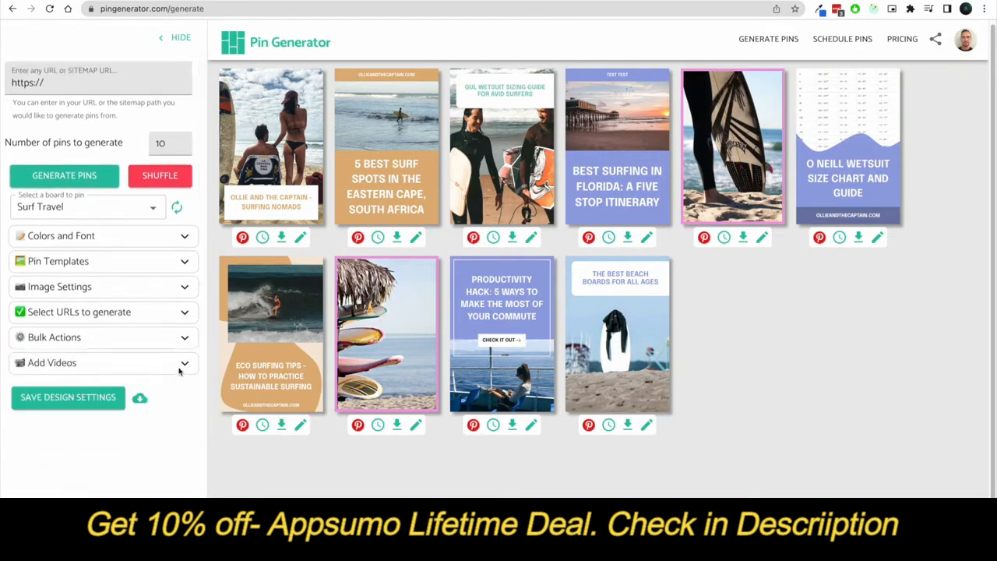
- Search the stock videos for "cats", browse the clips that can be added to pins, and collapse the video section
left_click(178, 372)
left_click(94, 389)
type("ct")
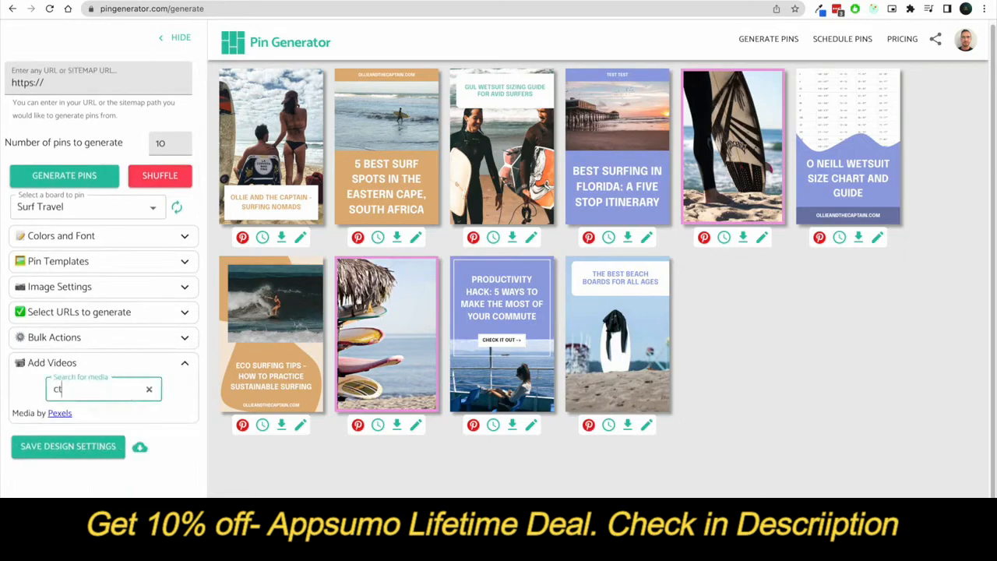
key("BackSpace")
type("ats")
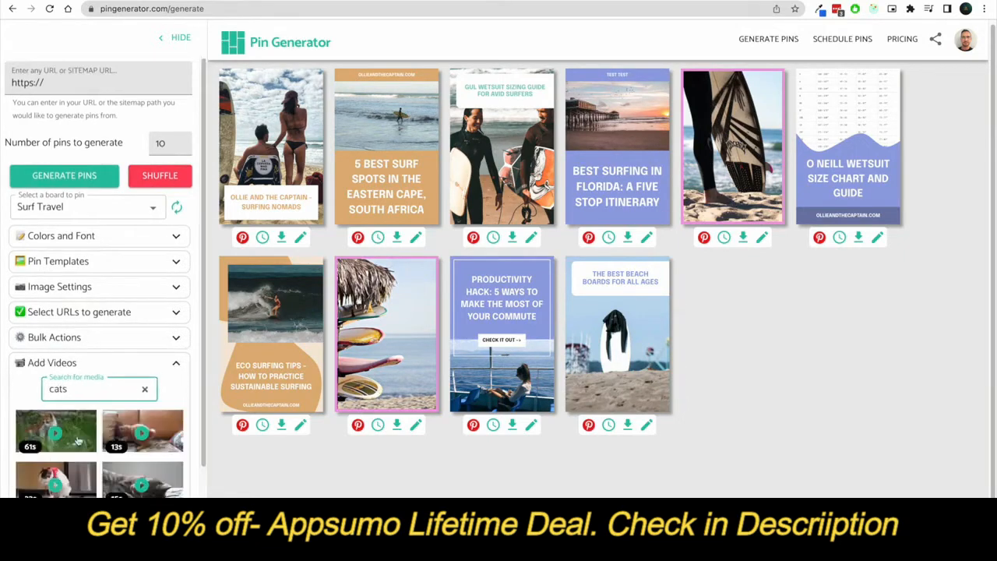
scroll(92, 418, "down", 2)
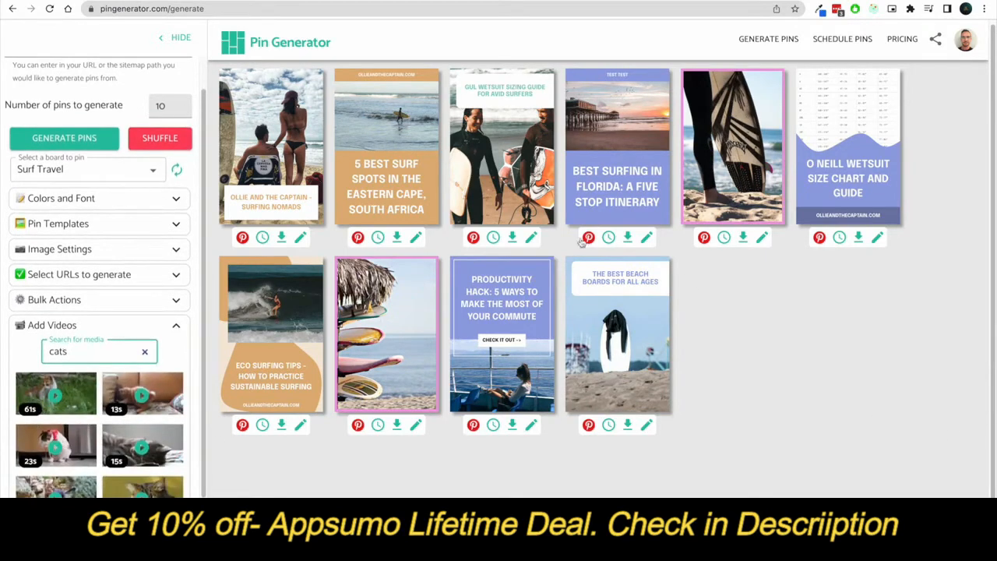
left_click(178, 329)
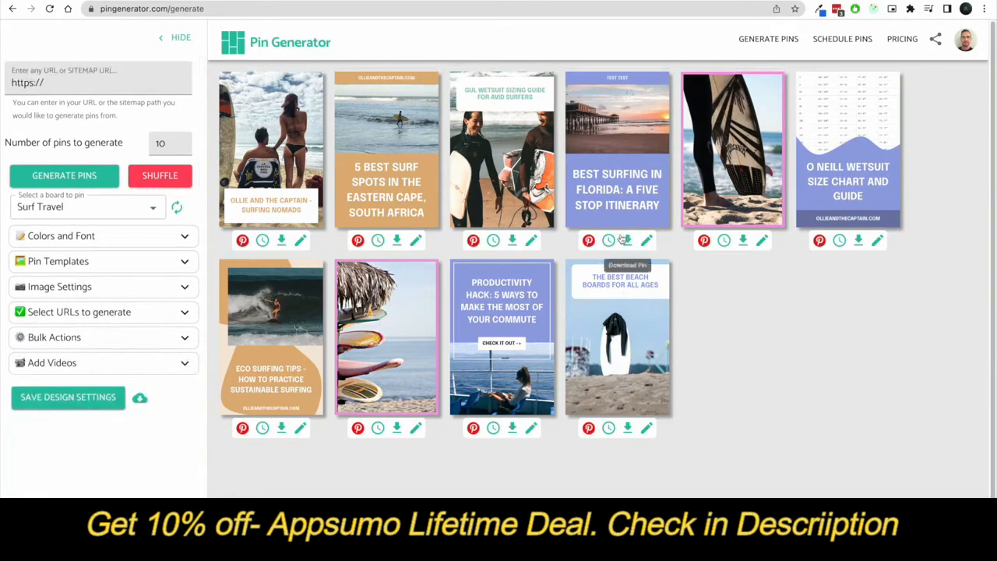
- Open the pin scheduling page and examine its scheduling settings and the pins scheduled for the ollieandthecaptain account
left_click(843, 47)
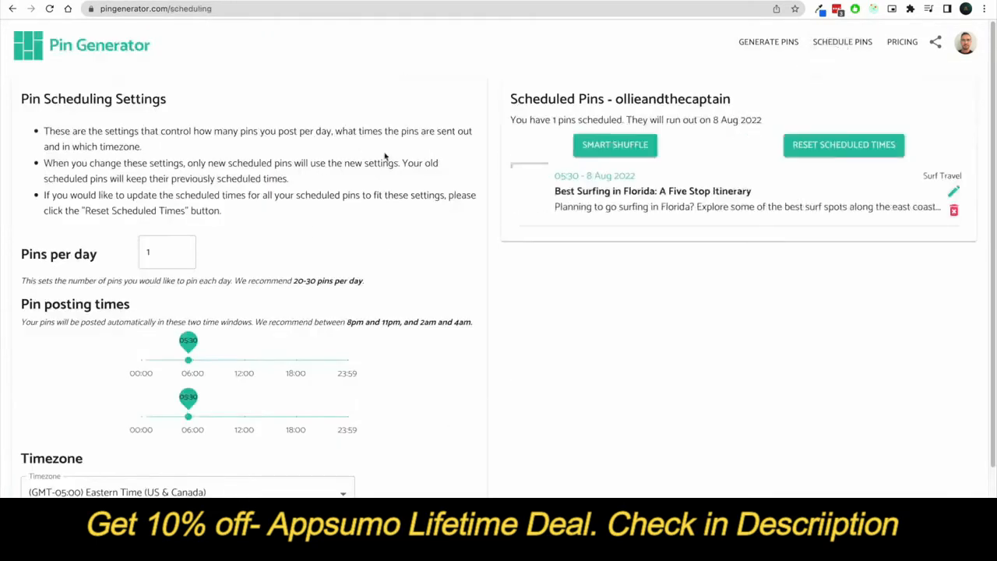
left_click_drag(21, 98, 167, 91)
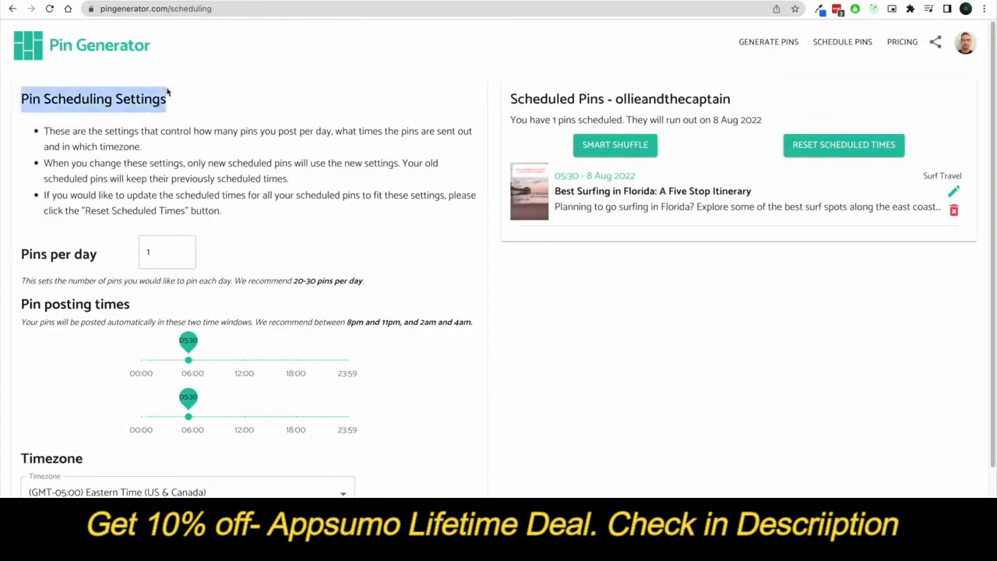
left_click_drag(507, 102, 733, 102)
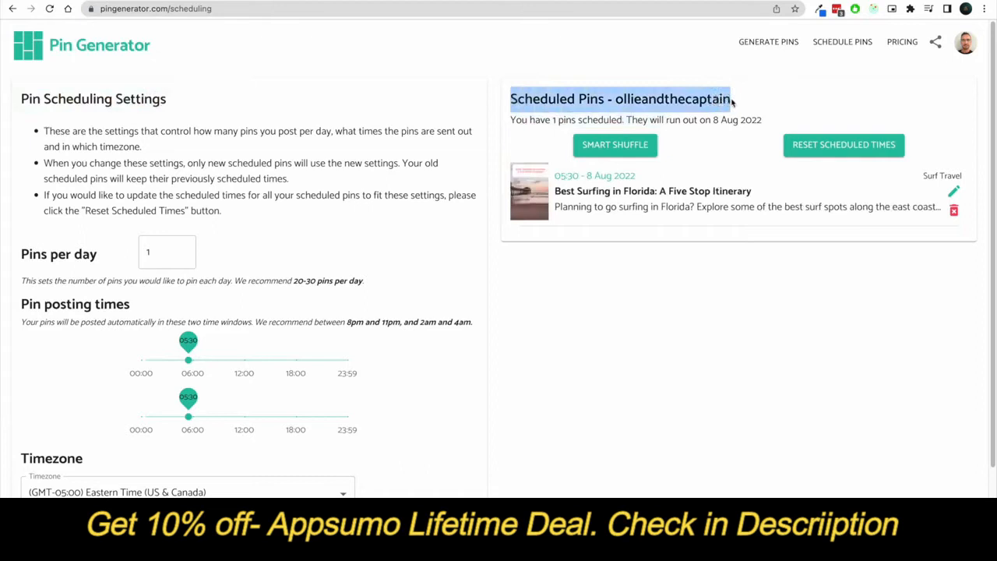
double_click(671, 97)
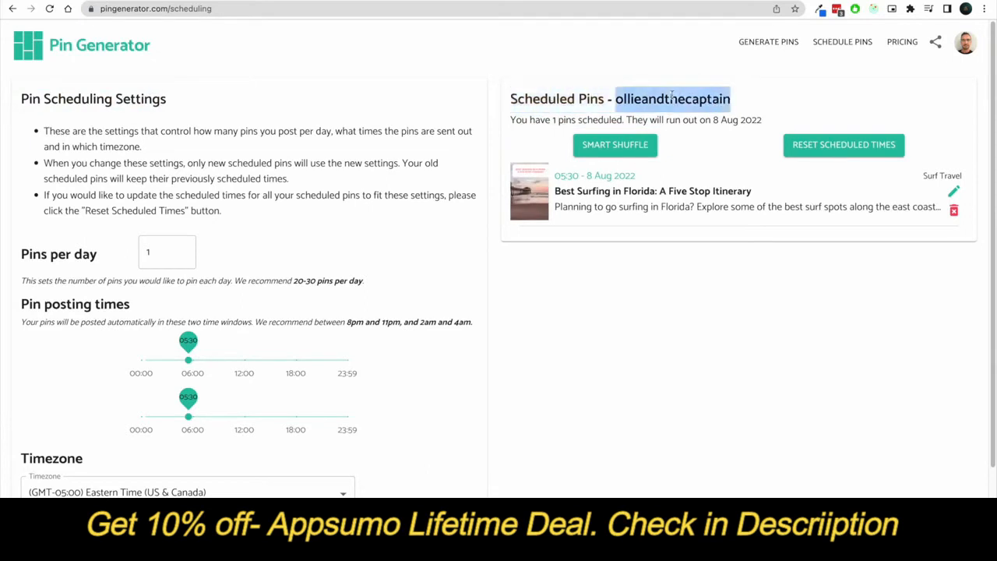
- Compare the board selected on the pin generation page with the account and settings shown on the scheduling page
left_click(770, 46)
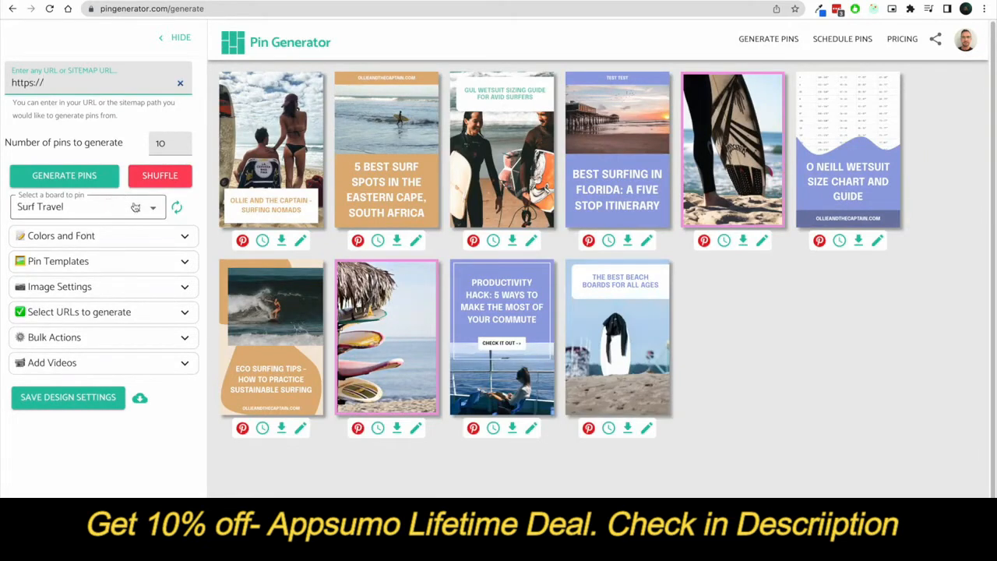
left_click(128, 207)
left_click(119, 206)
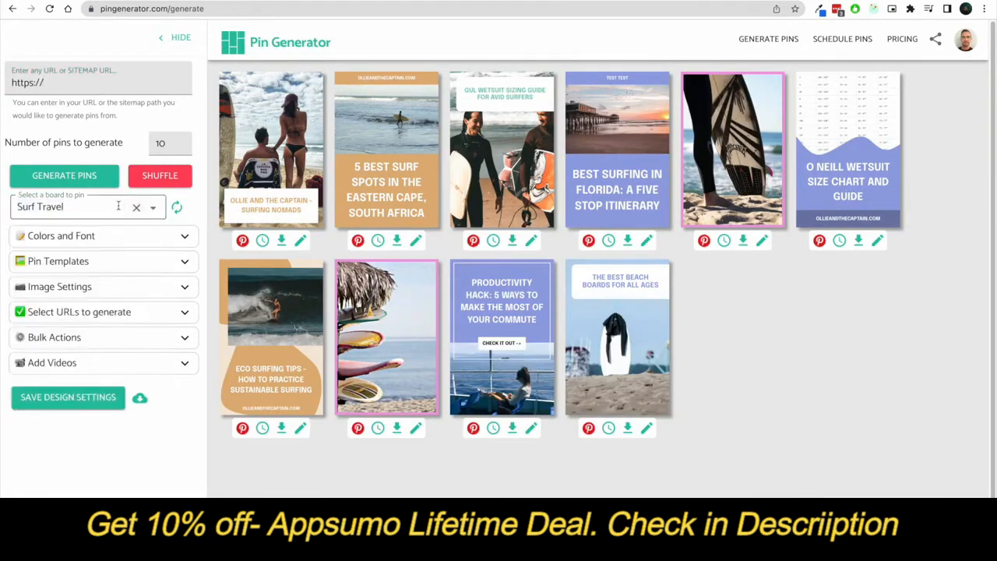
left_click(828, 49)
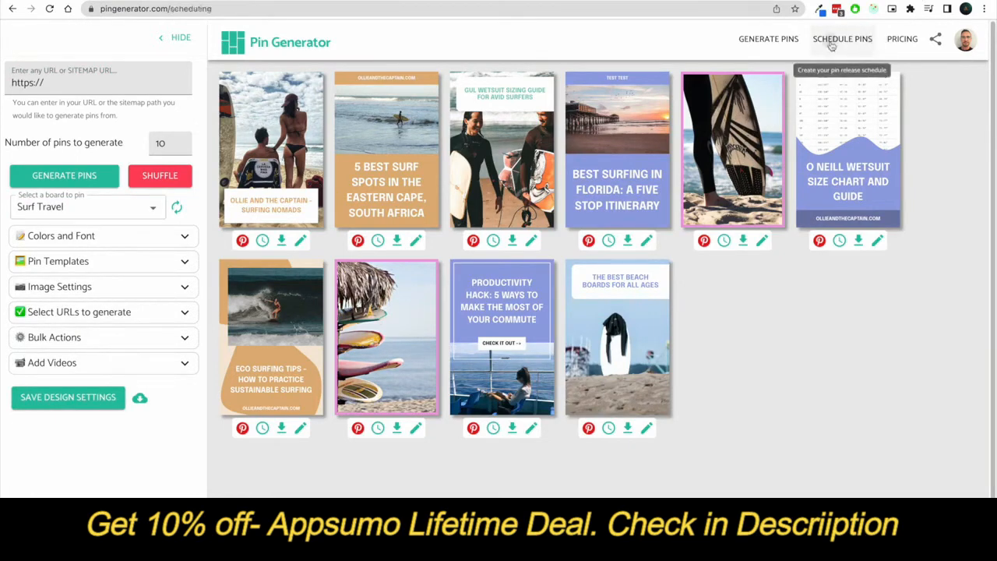
double_click(646, 100)
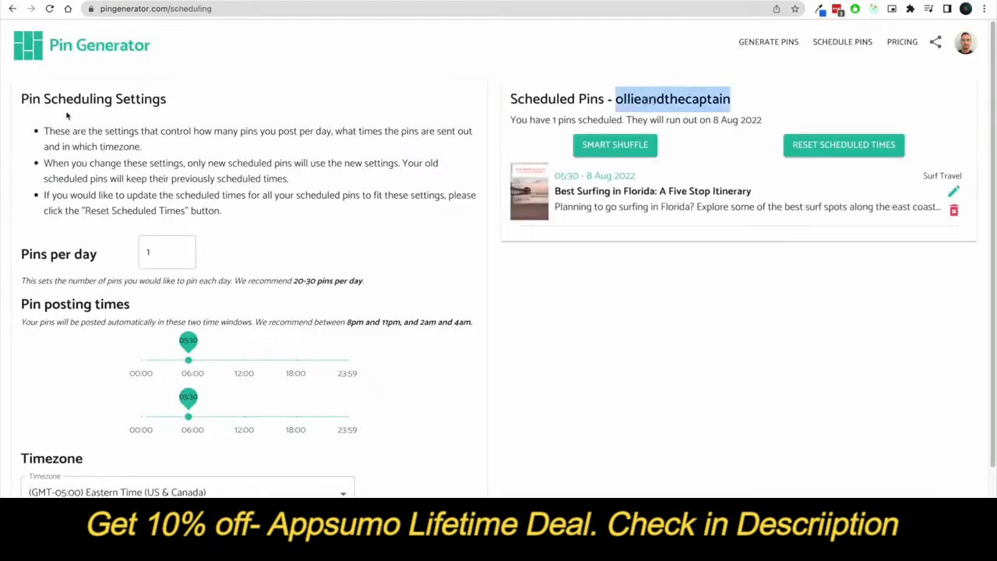
left_click_drag(23, 99, 179, 98)
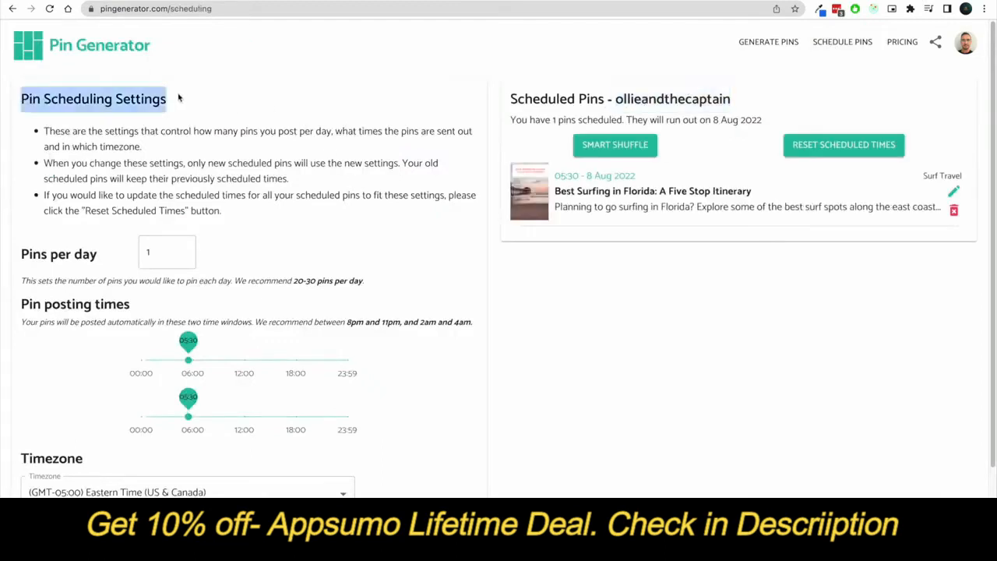
left_click(771, 42)
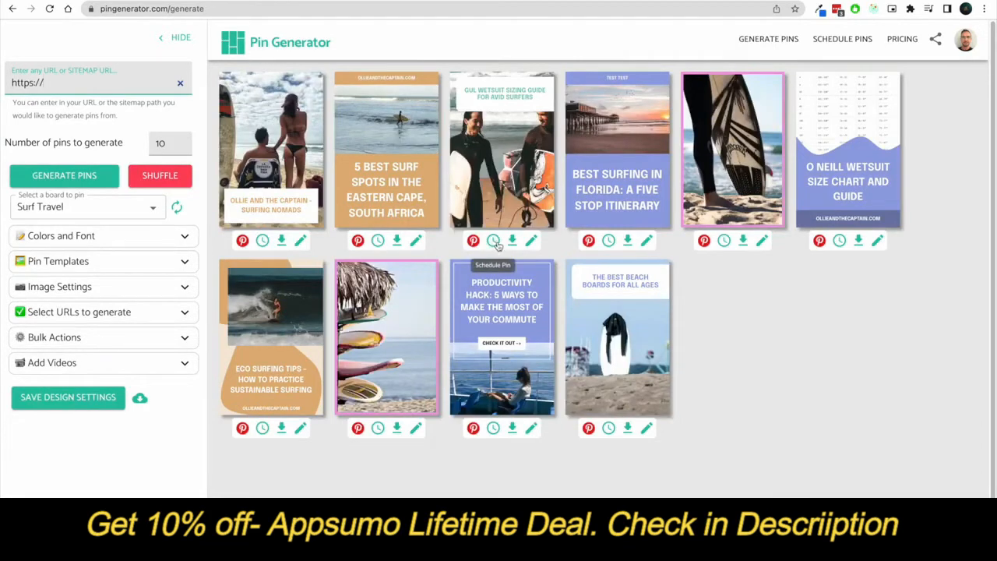
- In the scheduling settings, set 10 pins per day and a first posting window from 18:30 to 22:00
left_click(837, 40)
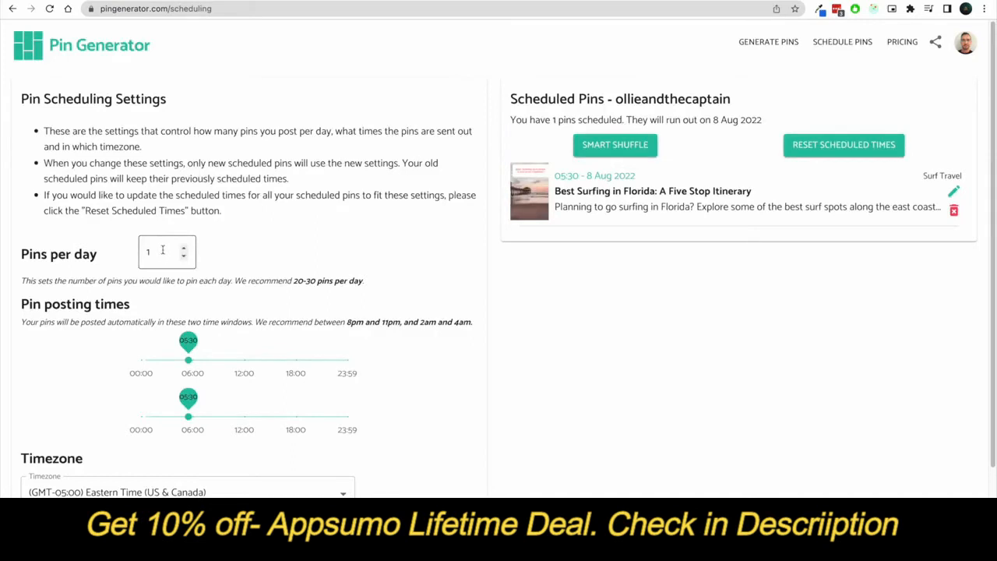
left_click_drag(162, 252, 127, 255)
type("10")
left_click(372, 224)
left_click_drag(188, 359, 330, 360)
left_click_drag(189, 346, 302, 347)
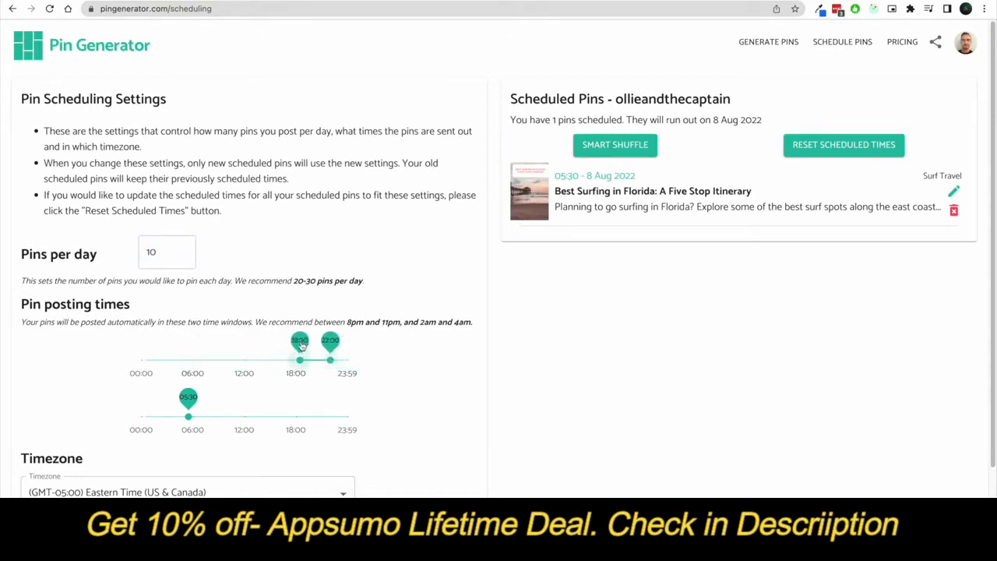